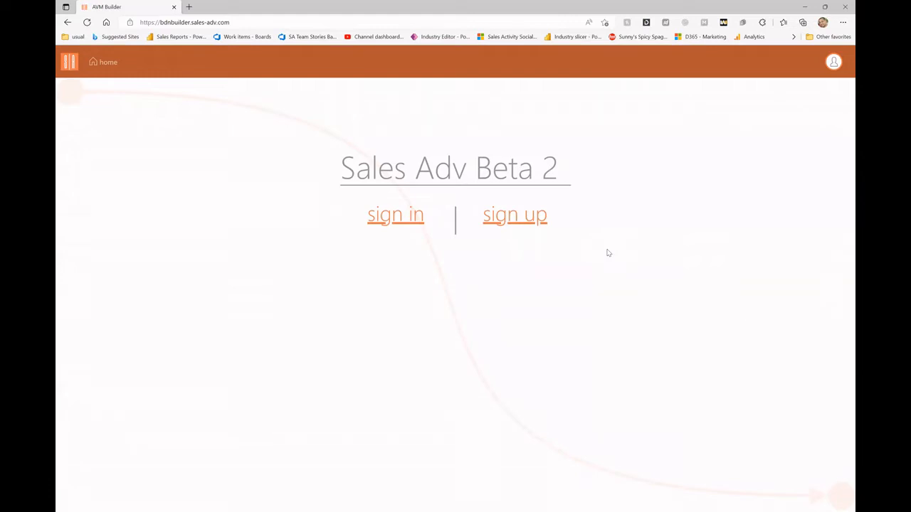
Sign in to the site and start a new account value map.
click(404, 219)
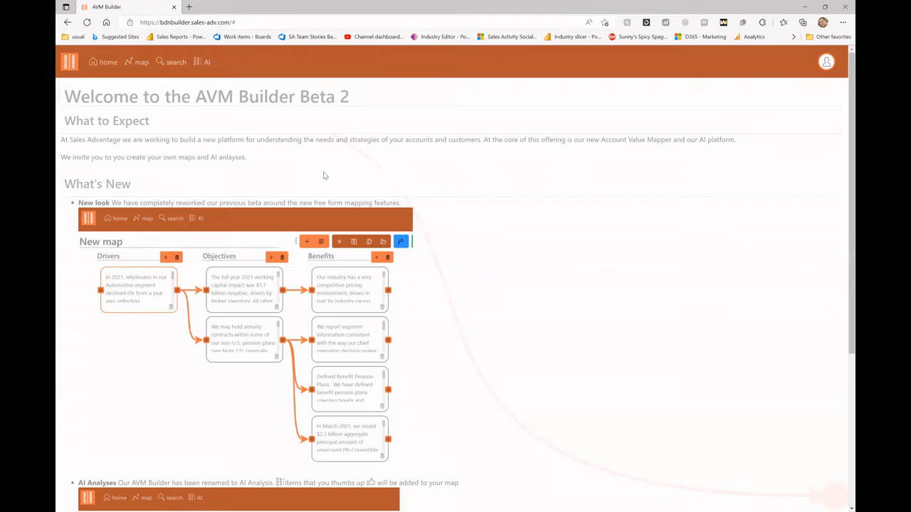
click(135, 62)
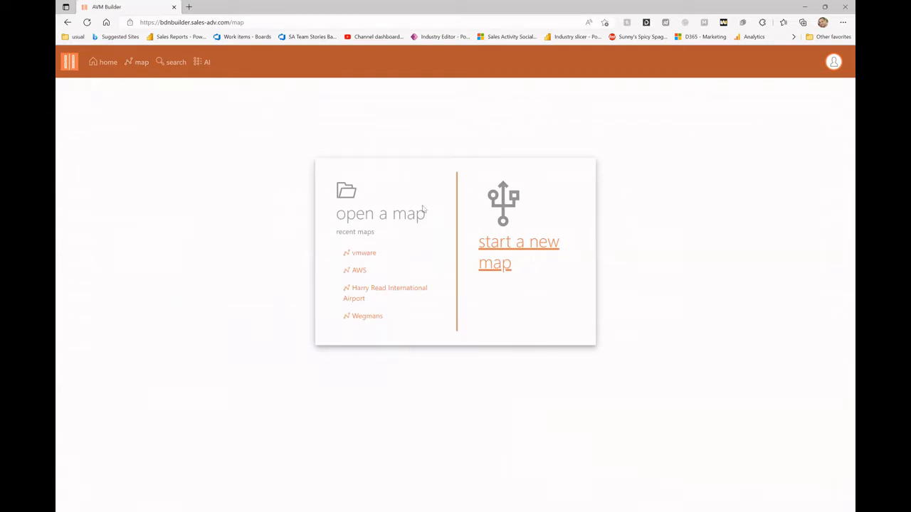
click(506, 249)
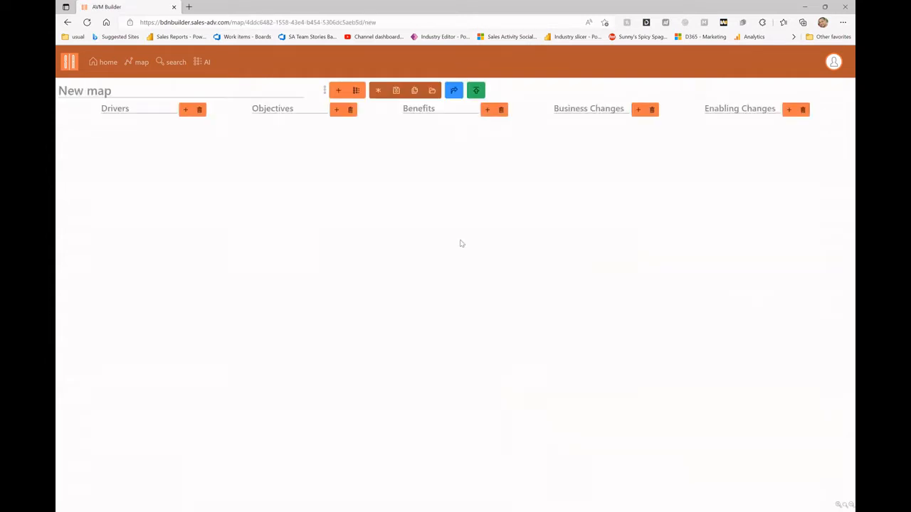
Name the new map "Ford Motor Company" and save it.
click(200, 89)
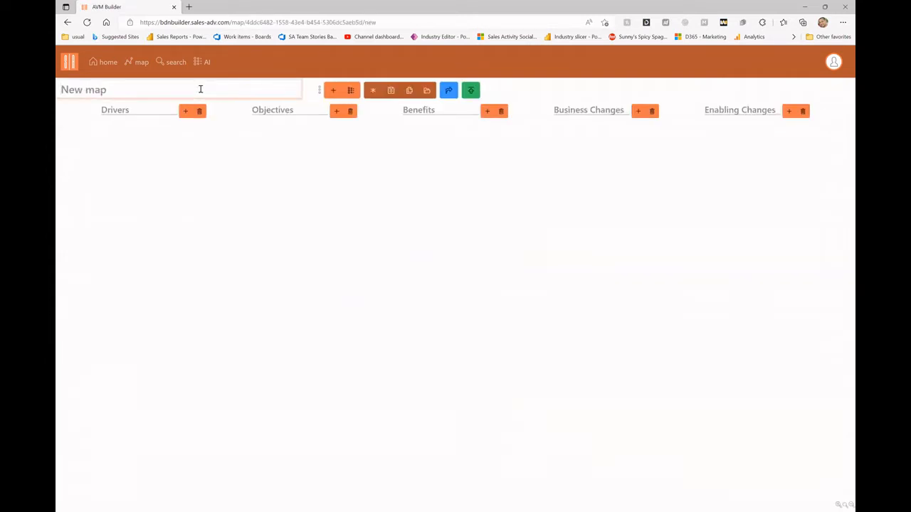
text(Ford Motor .company)
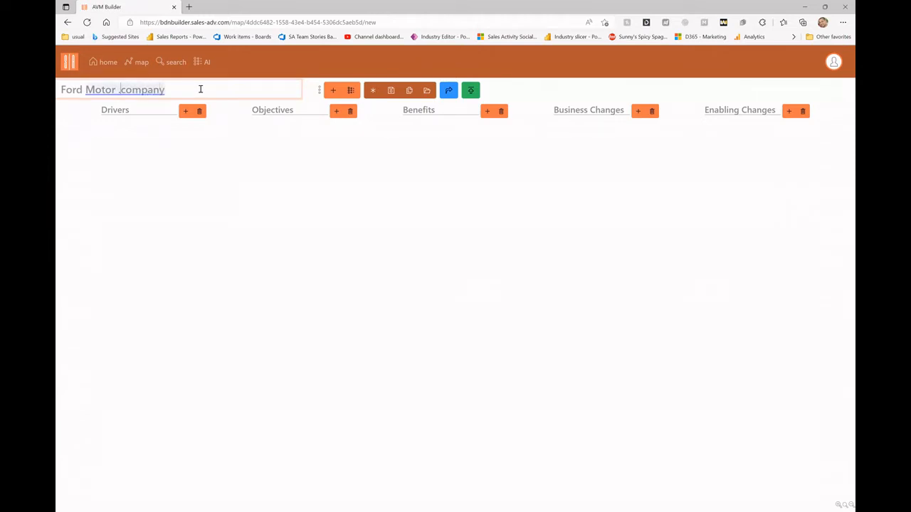
key(BackSpace)
key(BackSpace)
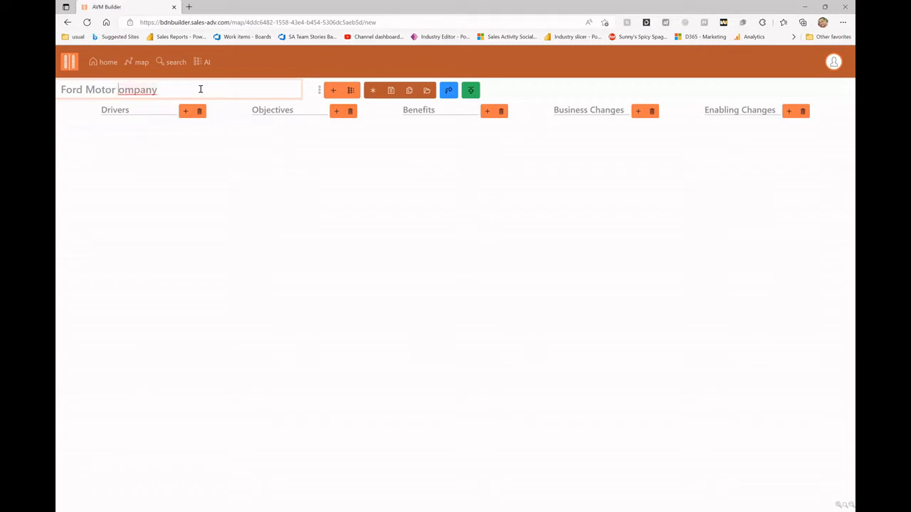
text(C)
click(316, 236)
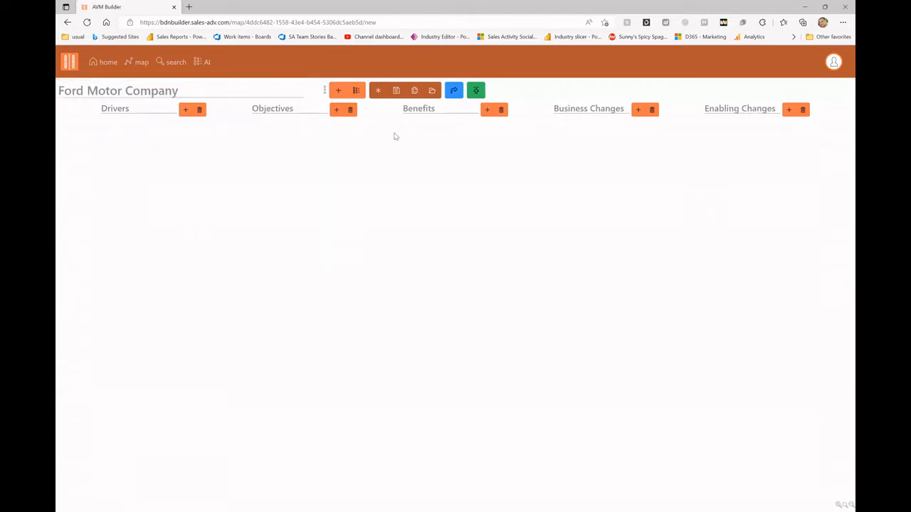
click(399, 93)
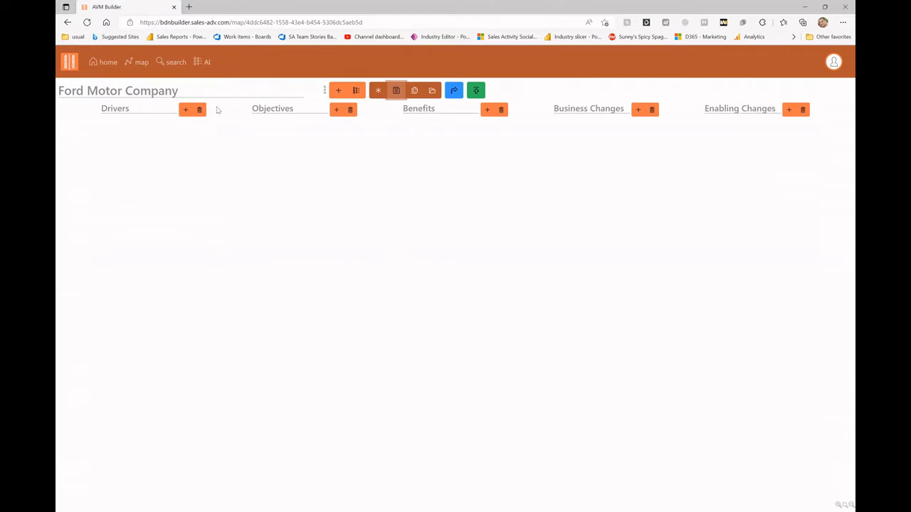
Add a card under Drivers reading "Move America to the next generation of automotive expereinces.".
click(185, 110)
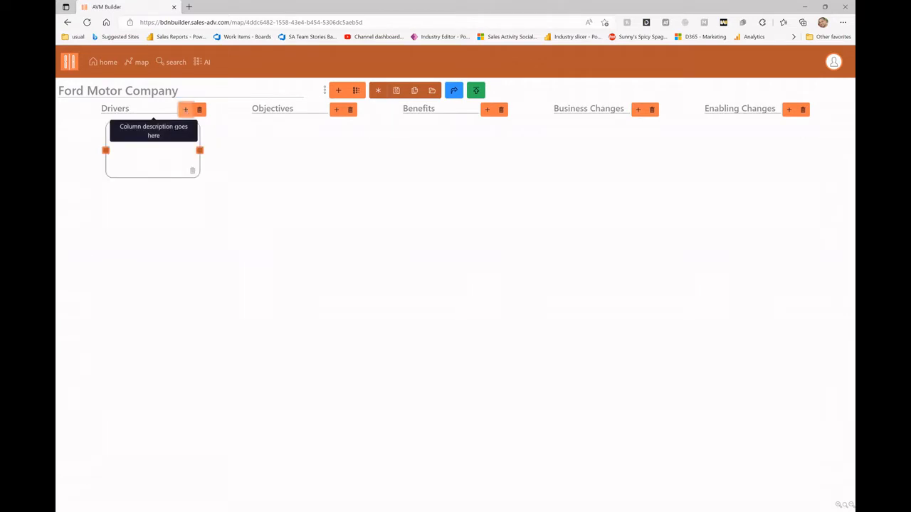
click(165, 141)
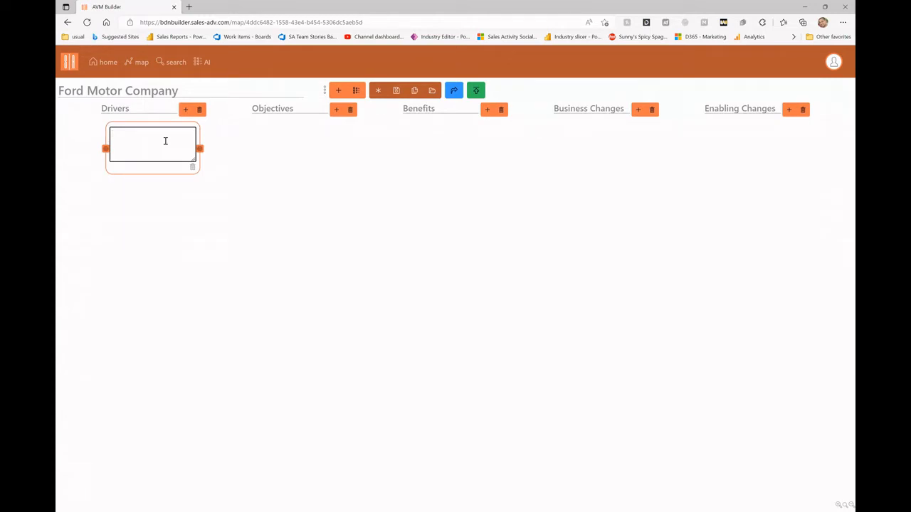
text(Move America to the next generation of automa)
key(BackSpace)
text(otive expereince)
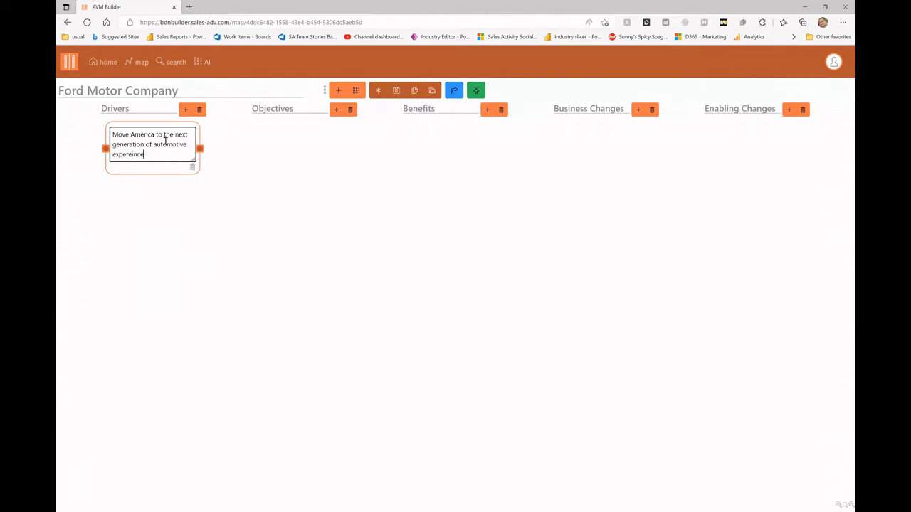
text(s.)
click(250, 153)
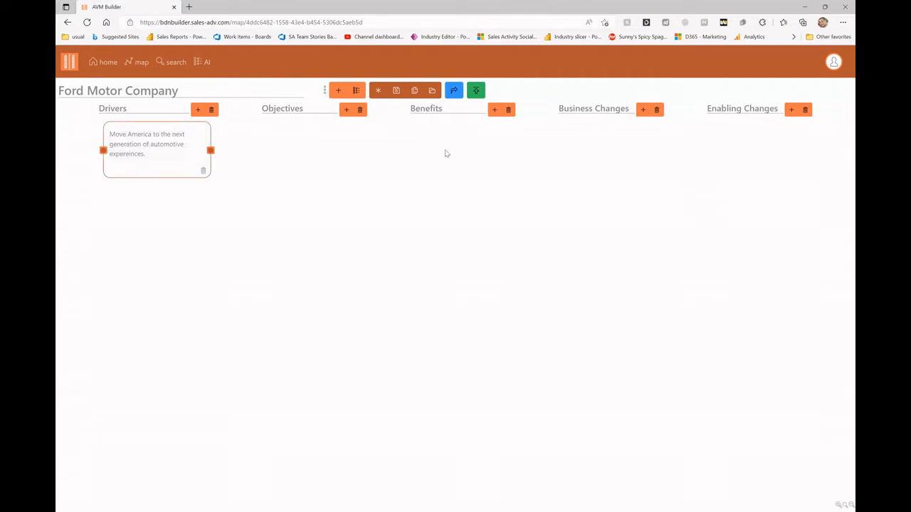
Add a card under Objectives reading "Invest in Evehicles".
click(346, 112)
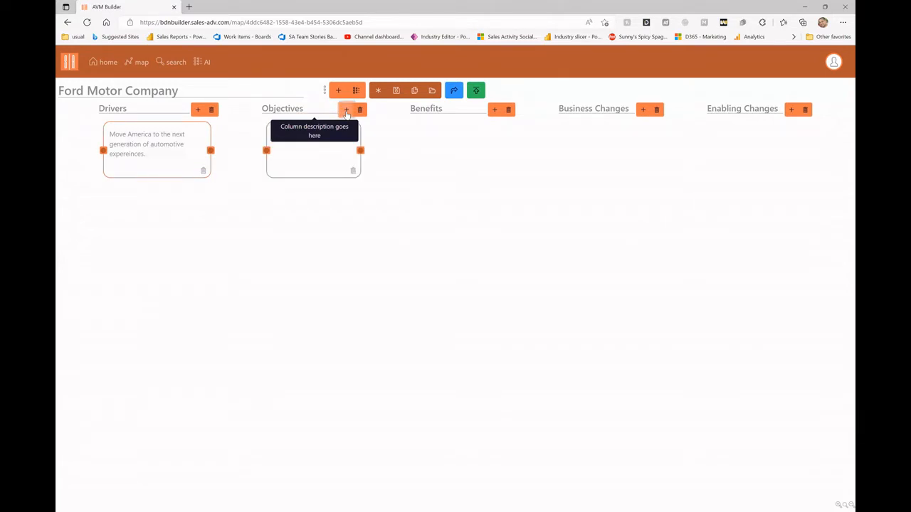
click(296, 156)
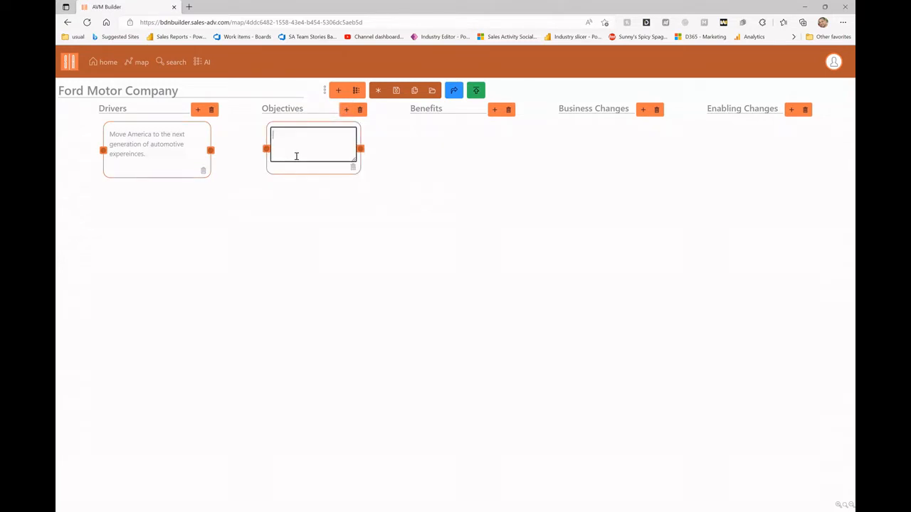
text(Invest in Evehicles)
click(488, 131)
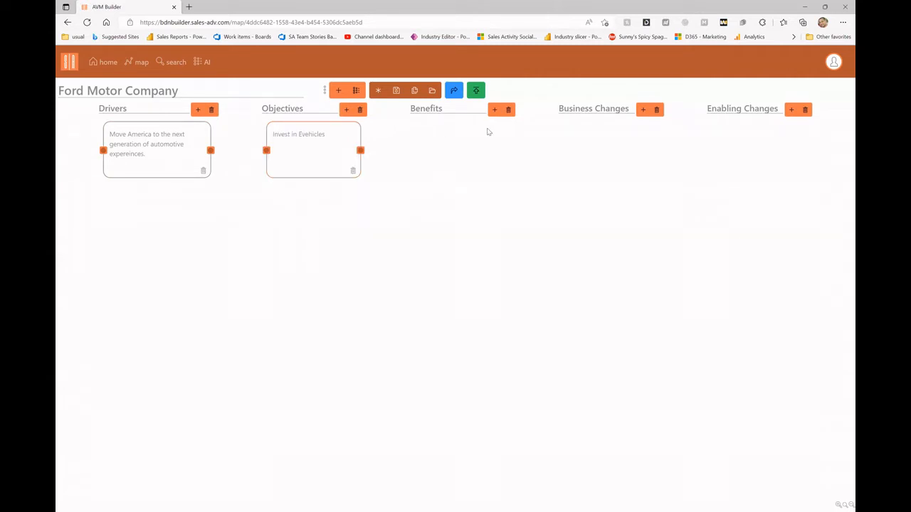
Add a card under Benefits reading "Sell more cars".
click(495, 109)
click(448, 145)
text(S)
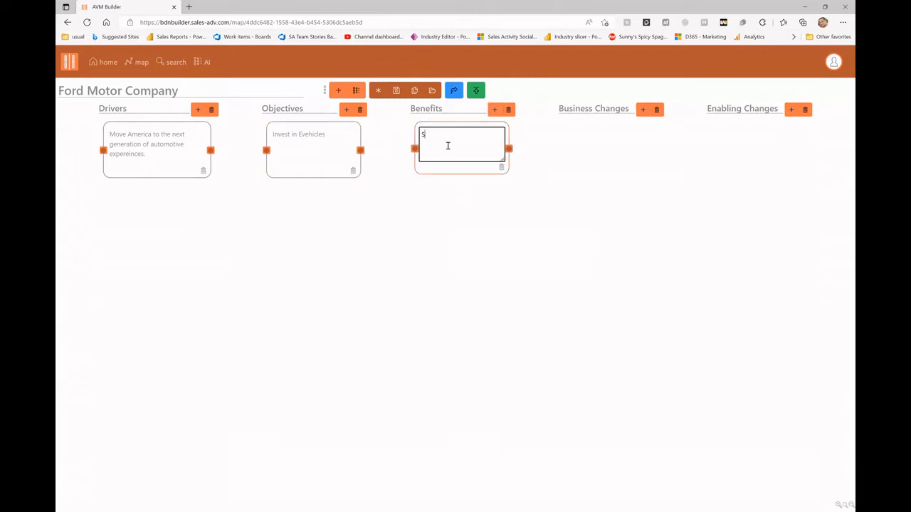
text(ell more cars)
Add a card under Business Changes reading "Develop Evehicle Manufacturing".
click(644, 111)
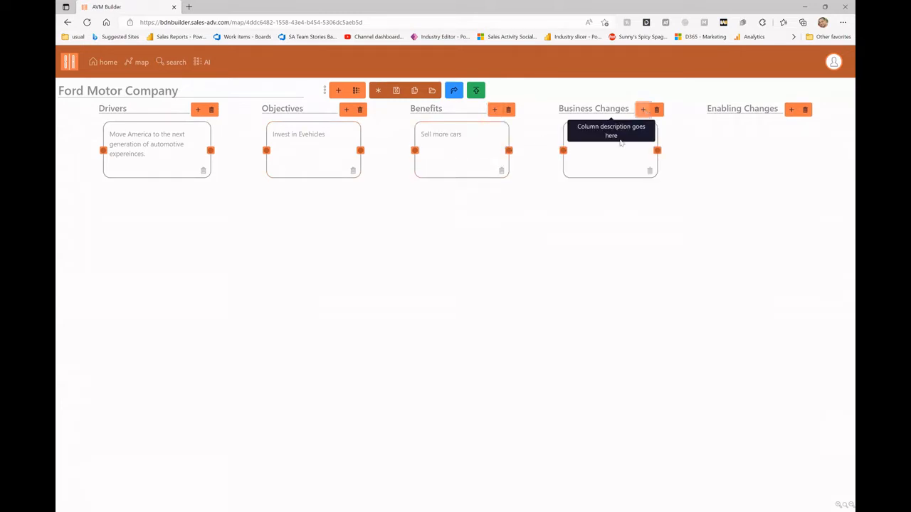
click(605, 155)
text(Develop )
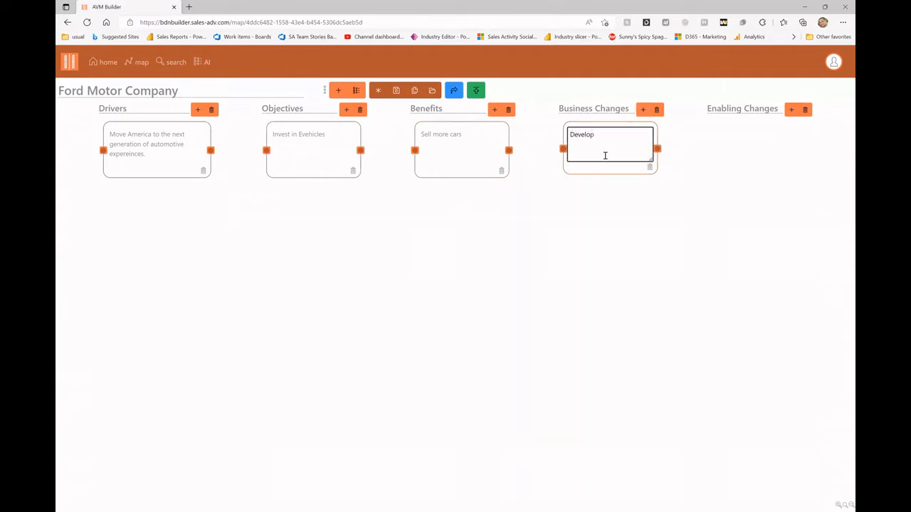
text(Evehicle Manufacturing)
click(607, 133)
key(BackSpace)
key(BackSpace)
text(e)
click(693, 158)
Add a card under Enabling Changes reading "Hire E-vhicle Technicians".
click(791, 108)
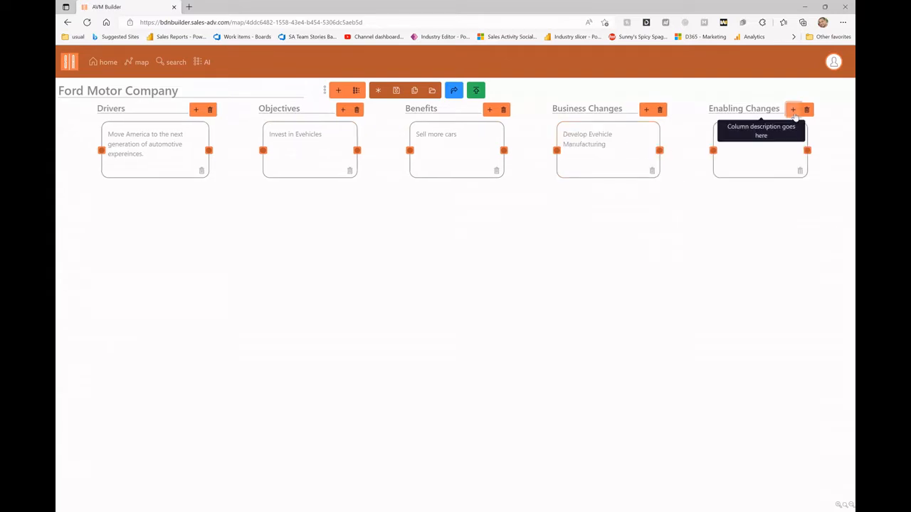
click(756, 153)
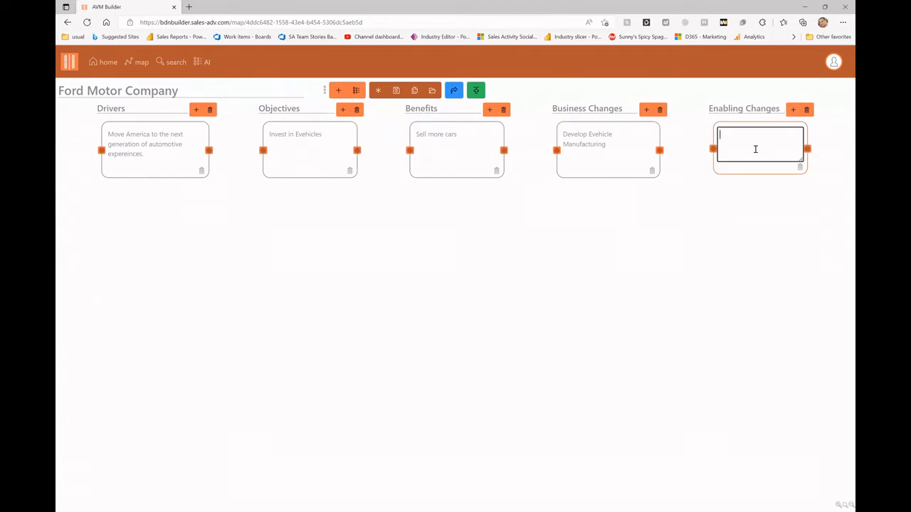
text(Hire Evehicle Technicians)
click(747, 134)
key(BackSpace)
text(-)
click(774, 222)
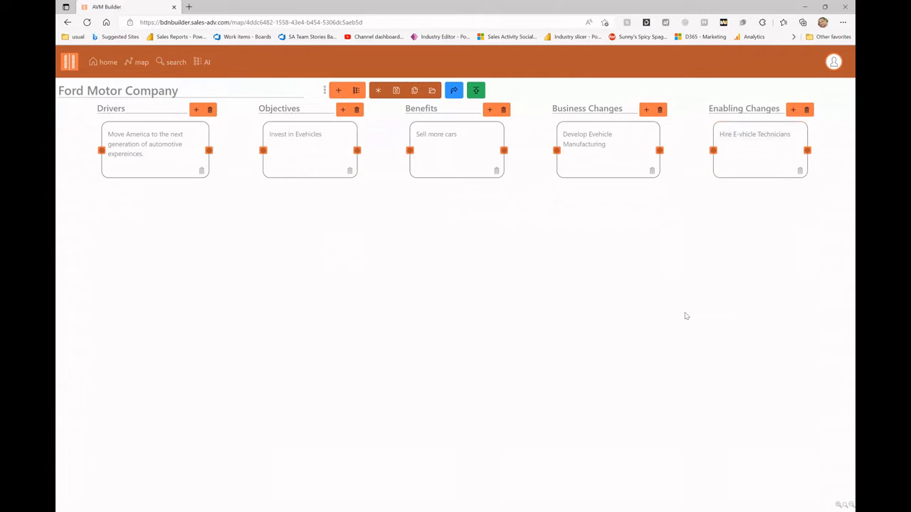
Connect the five cards in sequence from Drivers through Objectives, Benefits and Business Changes to Enabling Changes.
drag(686, 315, 342, 218)
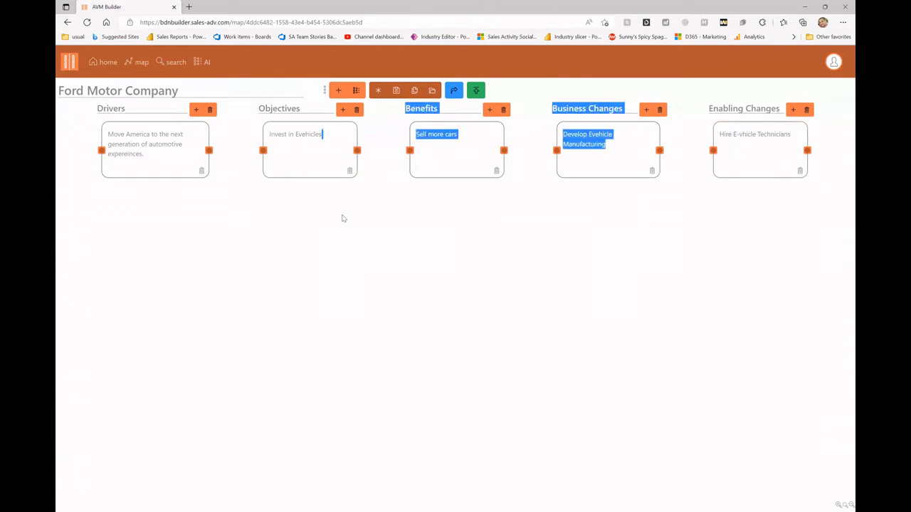
click(389, 193)
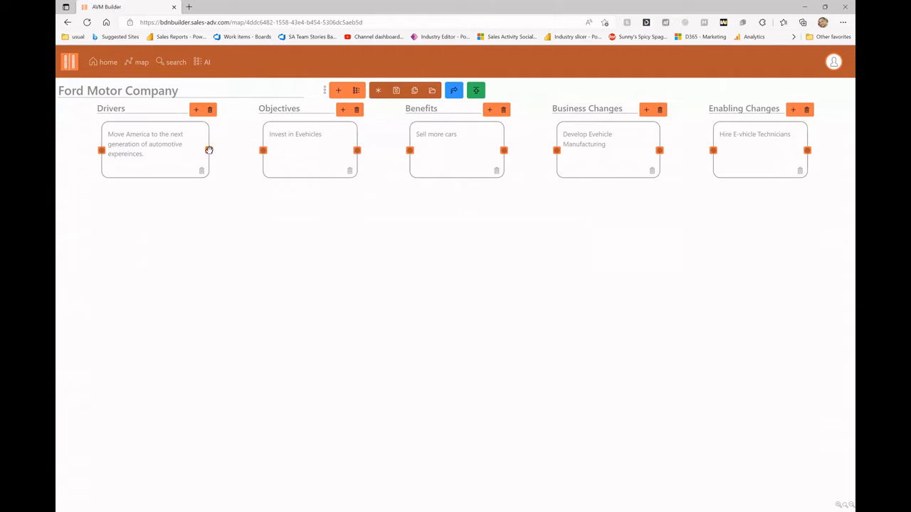
drag(209, 151, 262, 150)
drag(357, 150, 410, 151)
drag(505, 151, 556, 150)
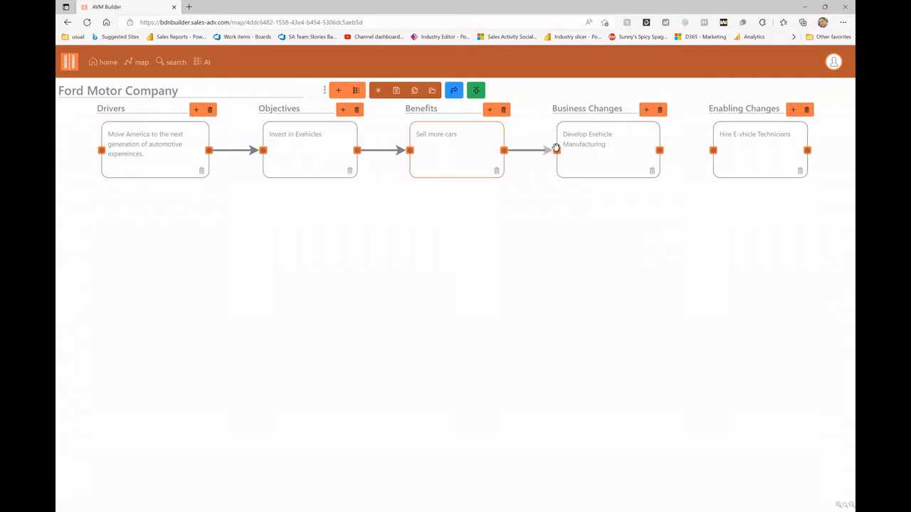
drag(659, 150, 713, 149)
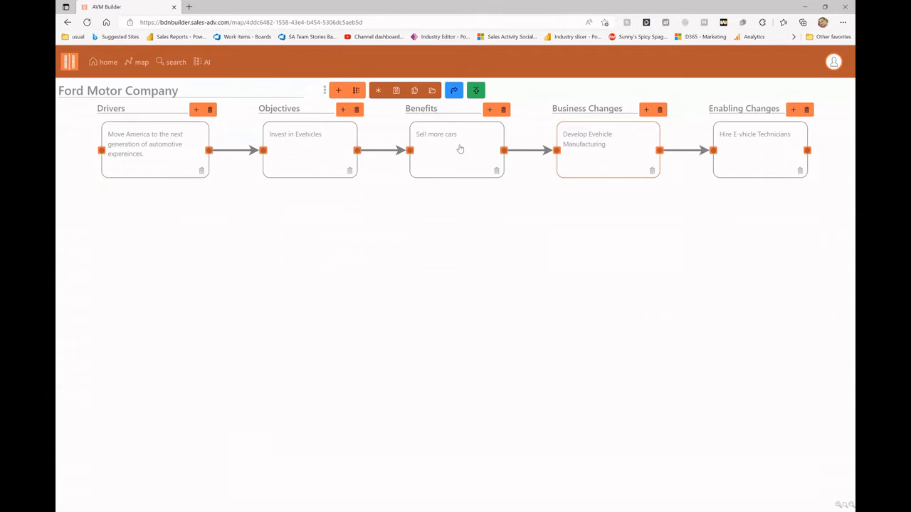
Add a second Benefits card reading "Capture Evehicle Market" and connect it between "Invest in Evehicles" and "Develop Evehicle Manufacturing".
click(489, 109)
click(447, 217)
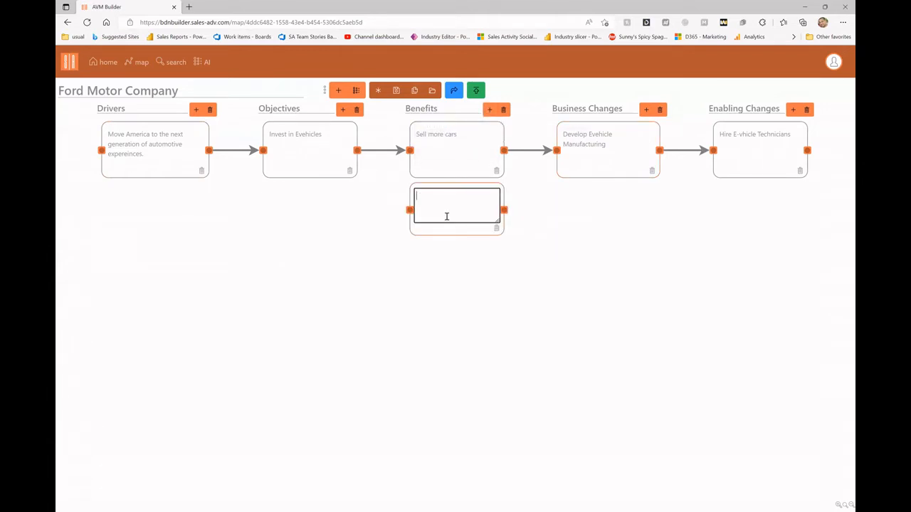
text(Capture Evehicle Market)
click(438, 242)
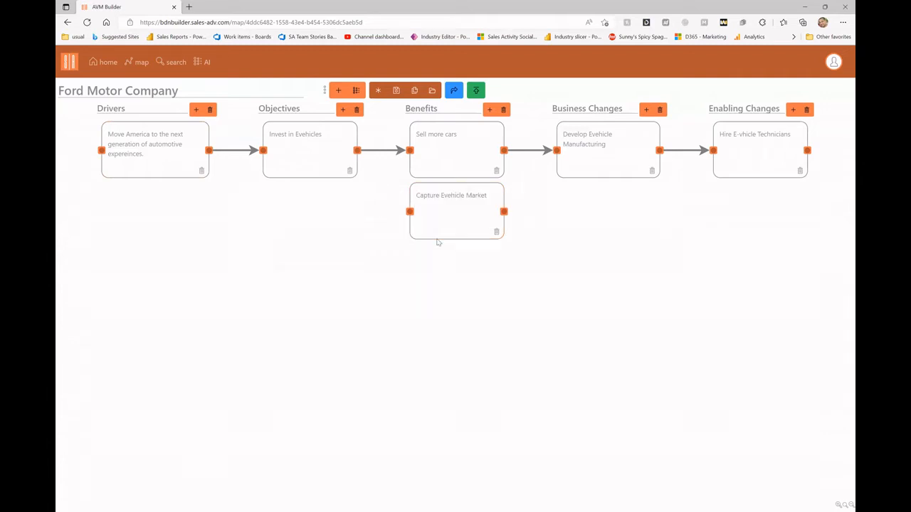
drag(357, 150, 409, 211)
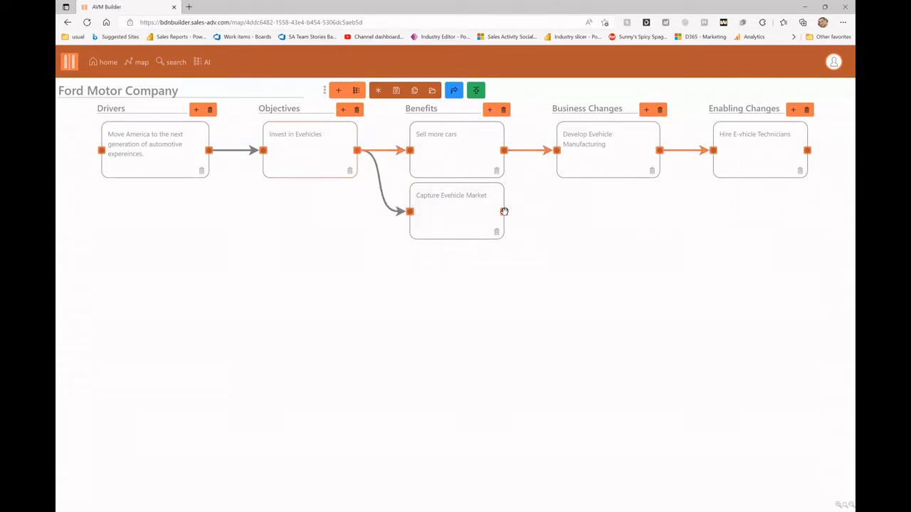
drag(504, 212, 556, 150)
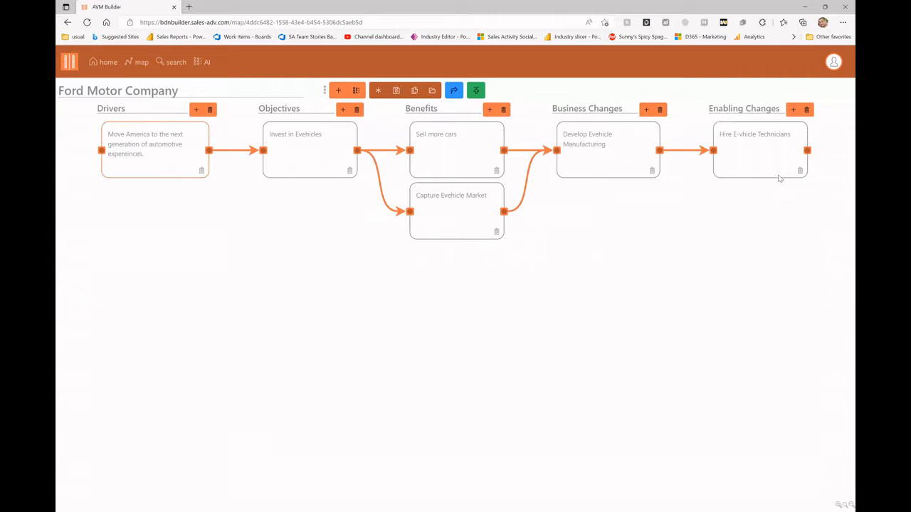
Add a new column to the map and name it "Offerings".
click(338, 91)
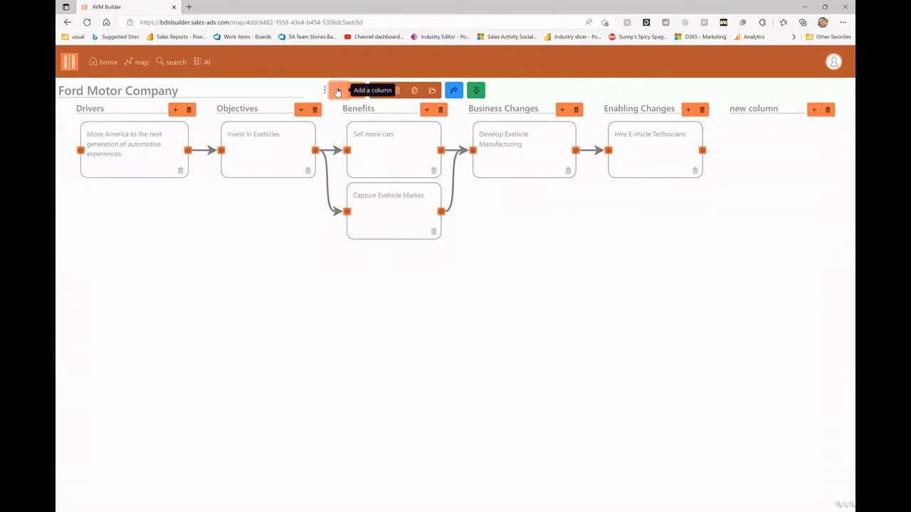
click(749, 108)
text(Offerings)
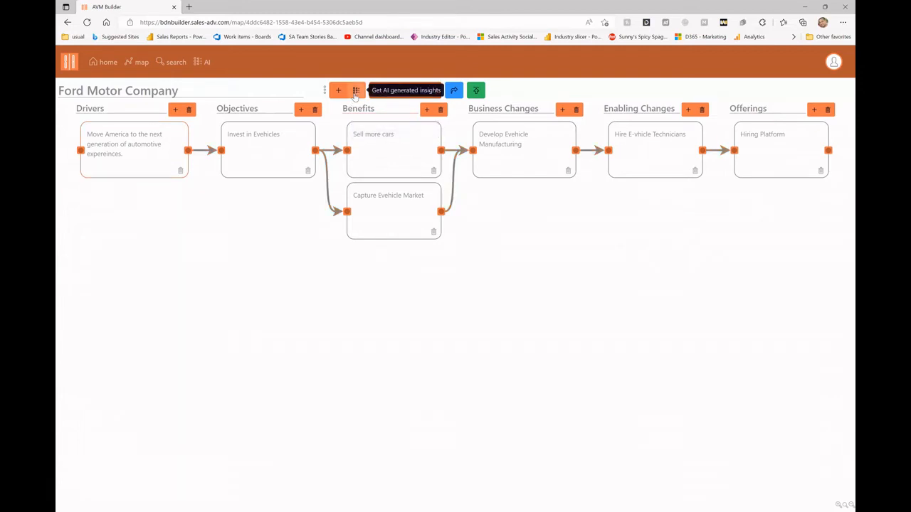
Open the SEC filings search from the map's AI insights and search for the company "Ford Motor".
click(356, 91)
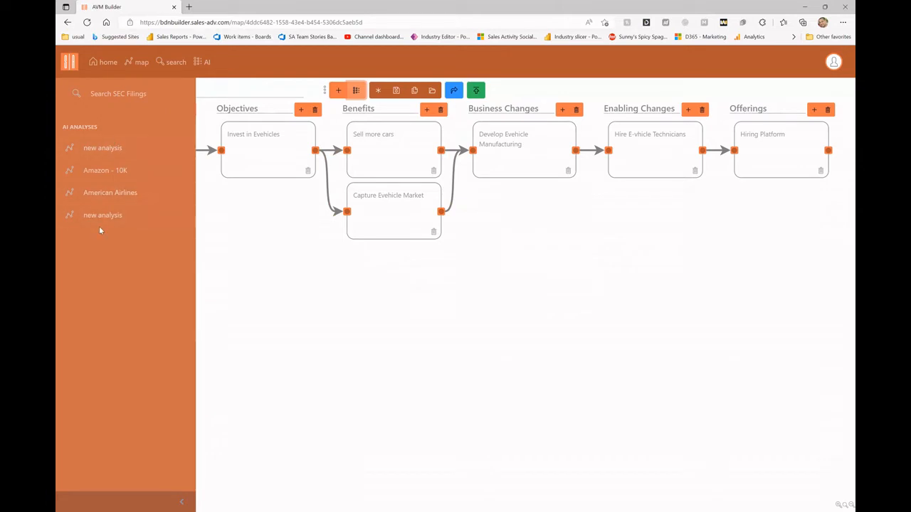
click(118, 99)
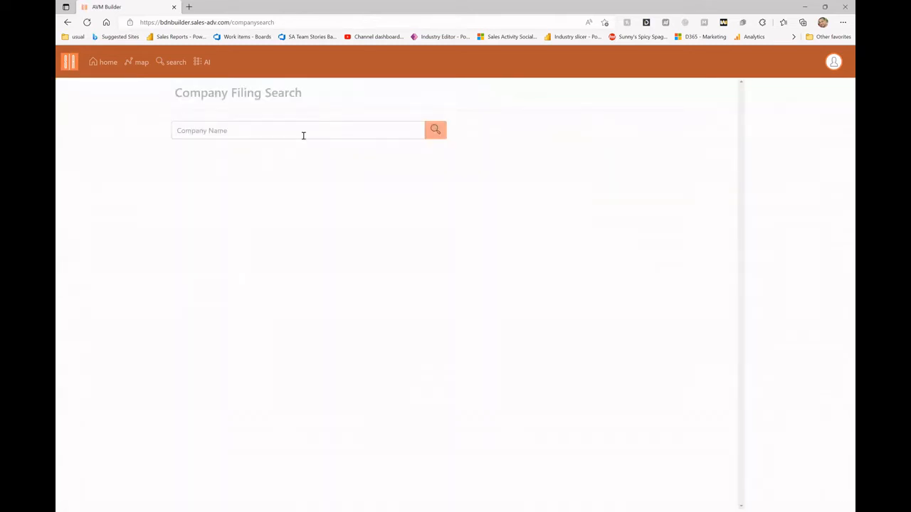
click(303, 135)
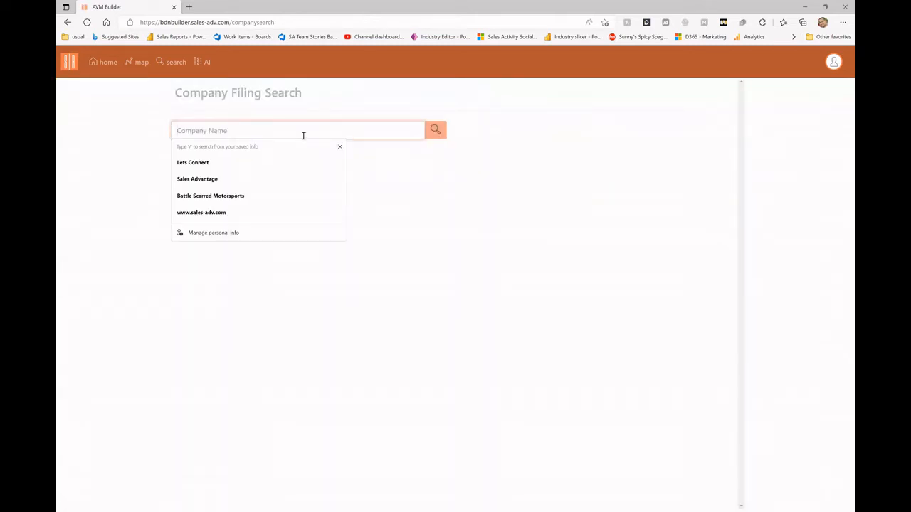
text(Ford M)
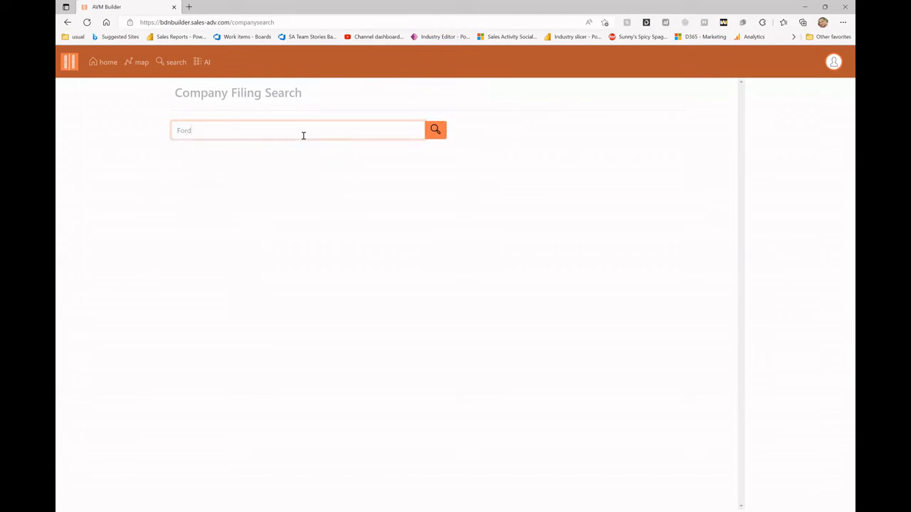
text(otor)
click(434, 131)
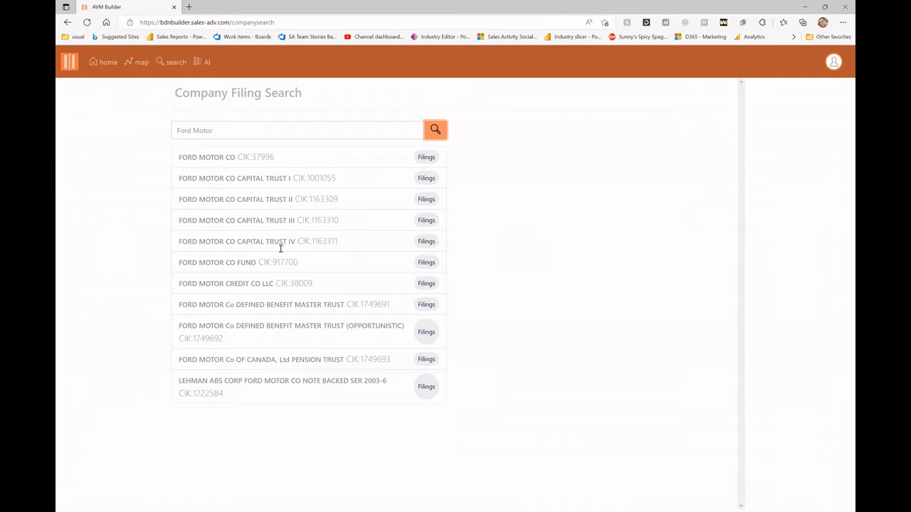
Search the web in a new browser tab for "Ford motor company CIK".
click(189, 6)
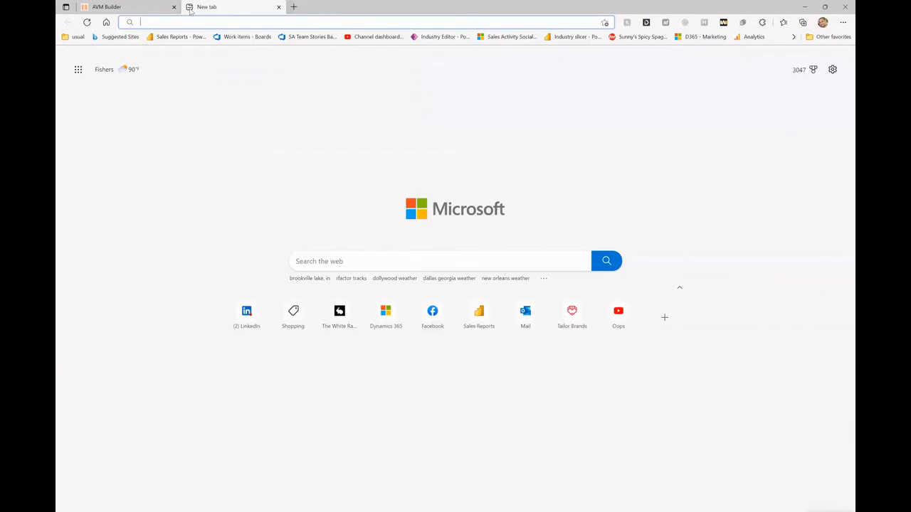
text(Ford )
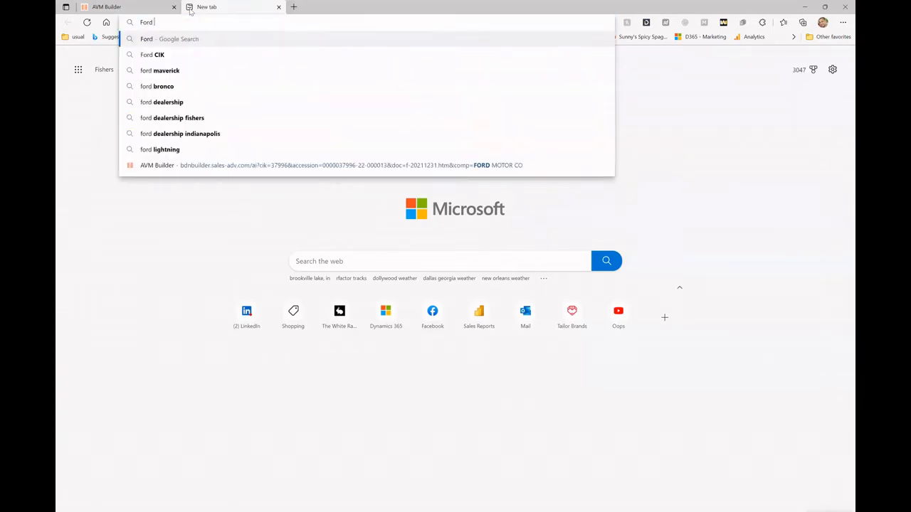
text(motor)
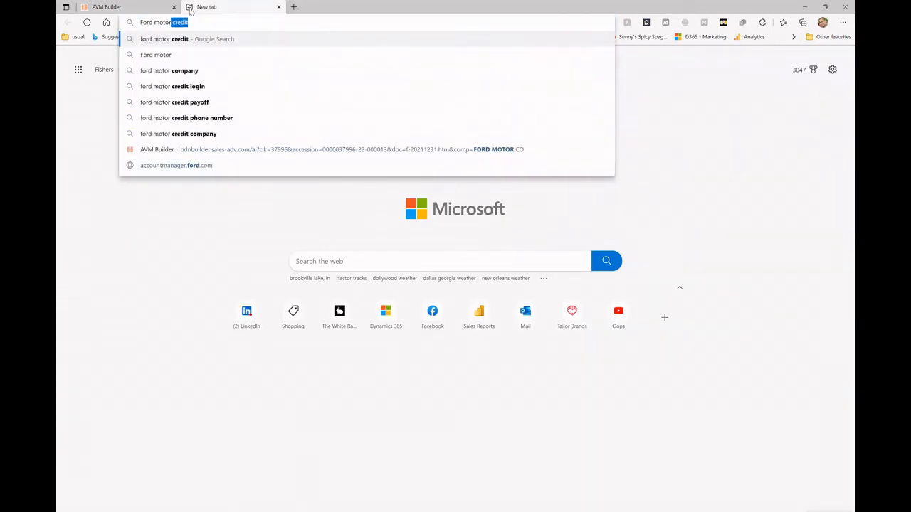
text( company C)
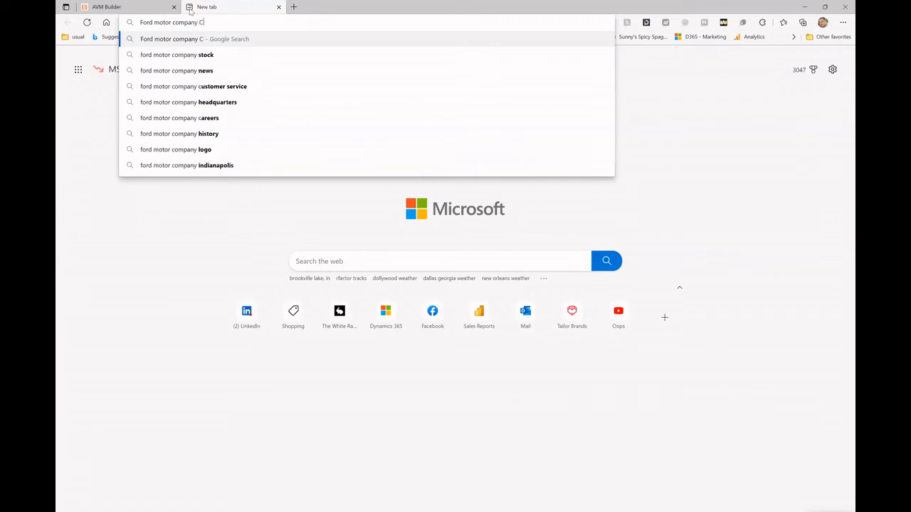
text(IK)
key(Return)
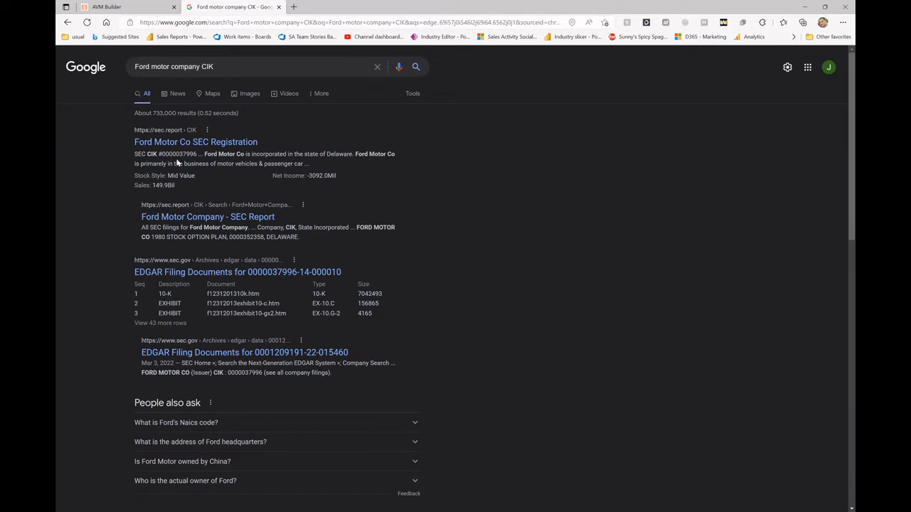
Back in AVM Builder, list the filings of FORD MOTOR CO and analyze the 10-K with report date Dec 31st 2021.
click(142, 9)
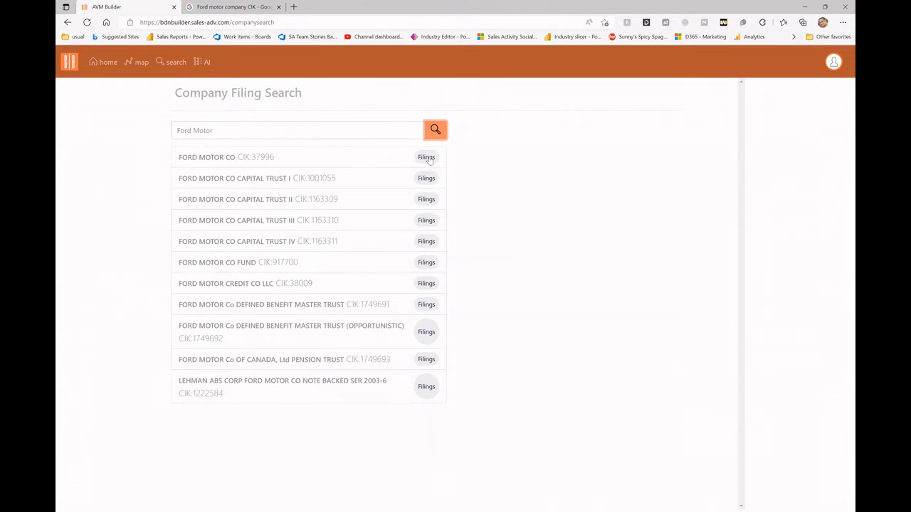
click(426, 157)
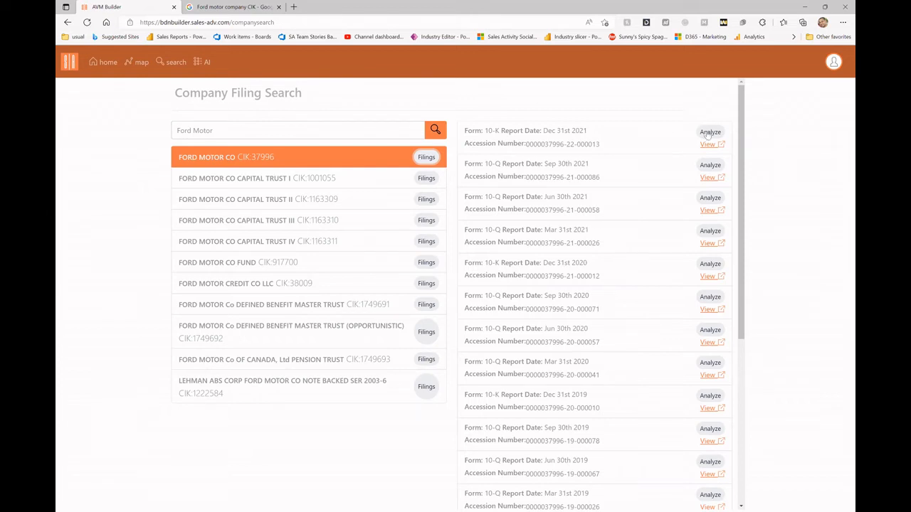
click(709, 134)
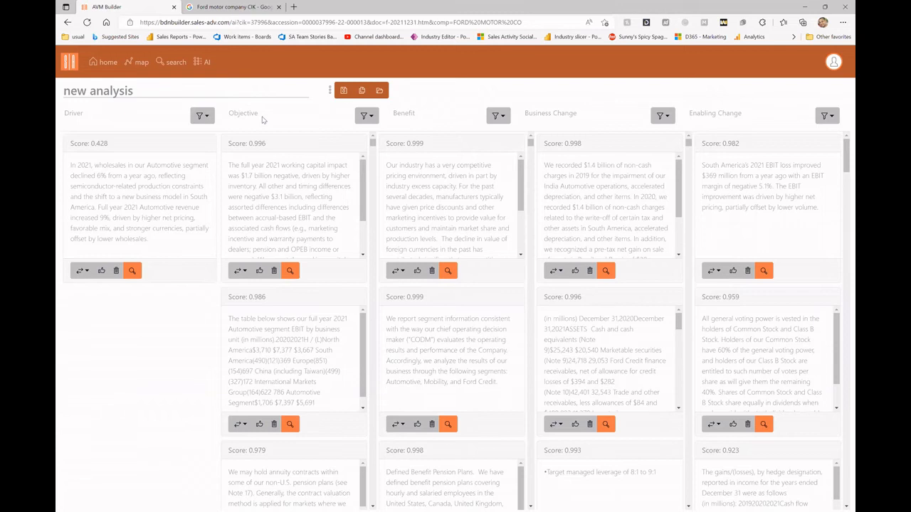
Set the score filter to 0 for the Driver, Objective, Benefit, Business Change and Enabling Change columns.
click(202, 115)
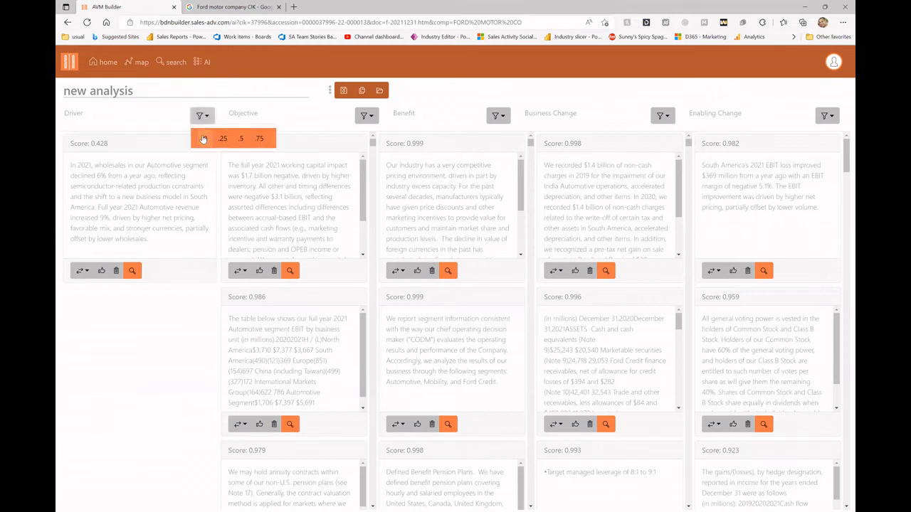
click(203, 139)
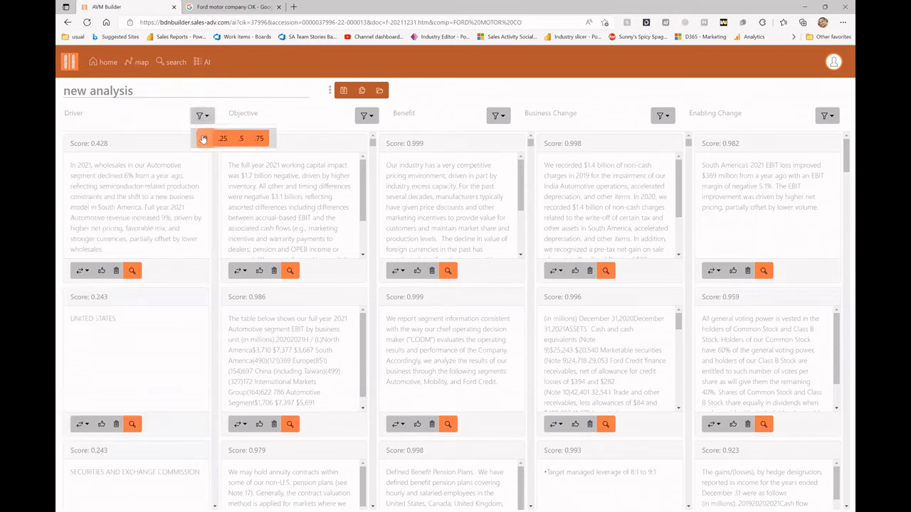
click(204, 289)
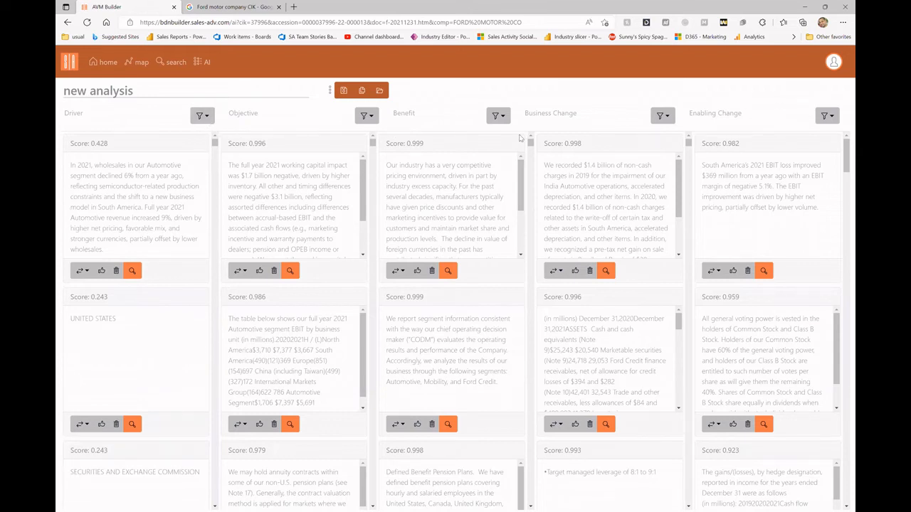
click(366, 116)
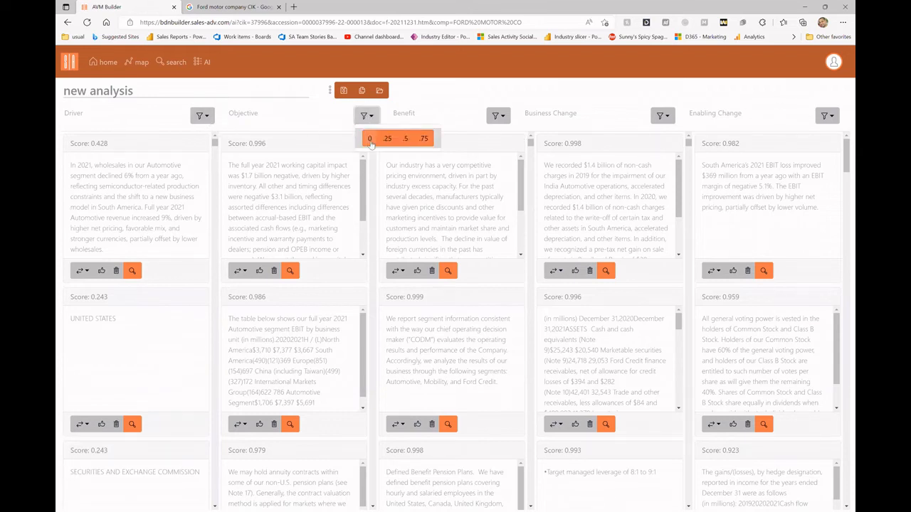
click(498, 116)
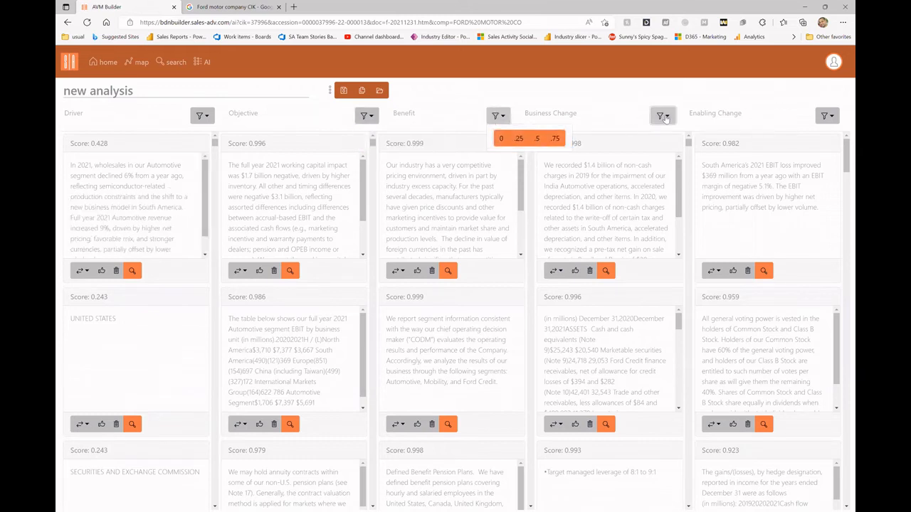
click(664, 117)
click(831, 117)
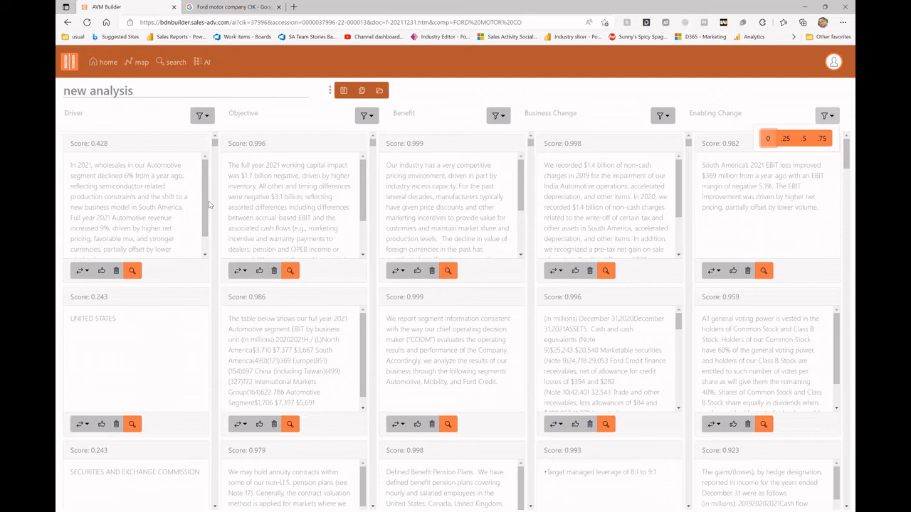
Reclassify the first Driver card, about 2021 Automotive wholesales, as an Investment Objective.
scroll(208, 205, down, 1)
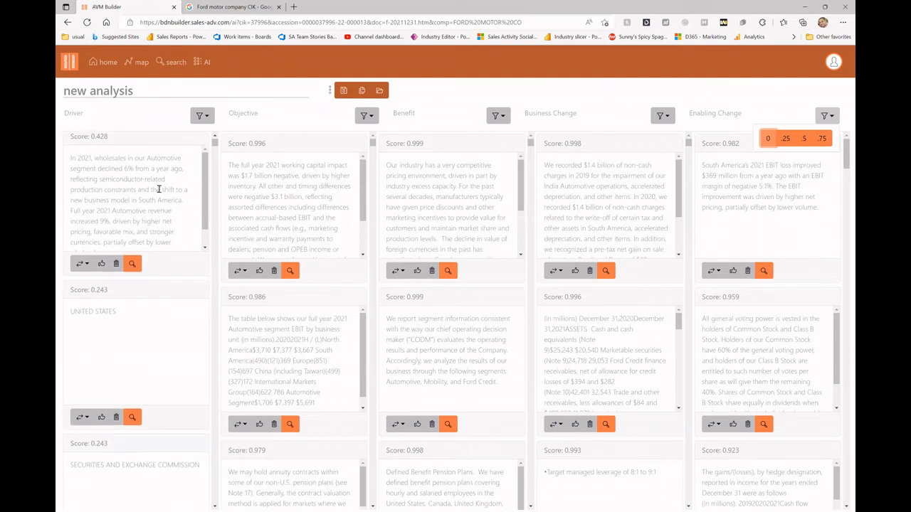
click(82, 265)
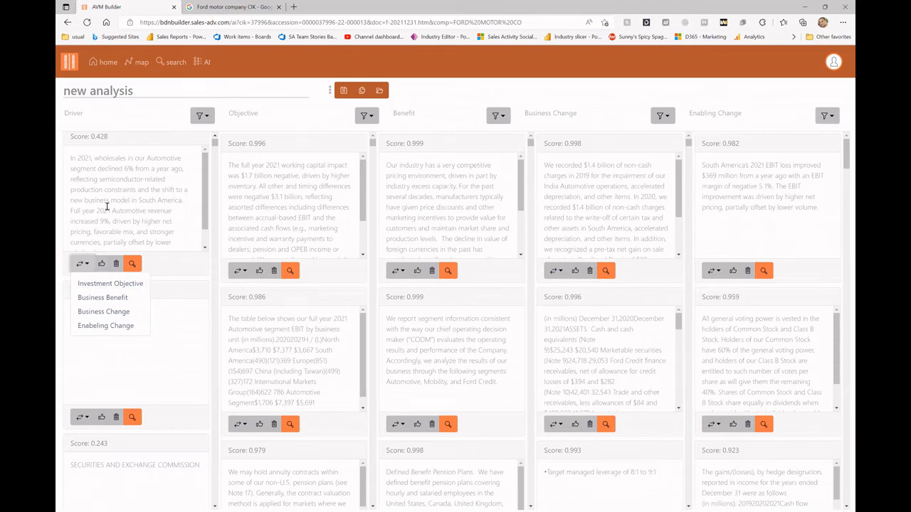
click(99, 283)
Find the Driver card describing the Automotive segment and its electrification vehicle programs, and mark it as liked.
scroll(213, 226, down, 2)
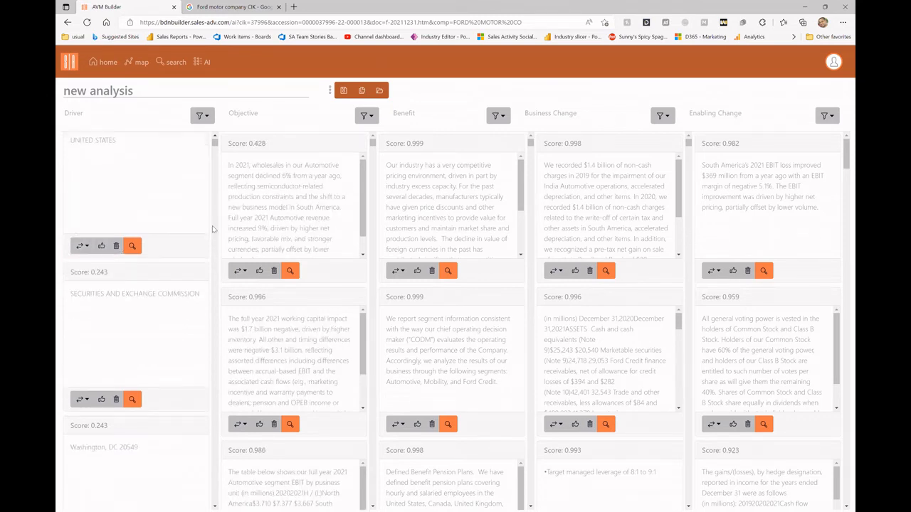
scroll(212, 229, down, 5)
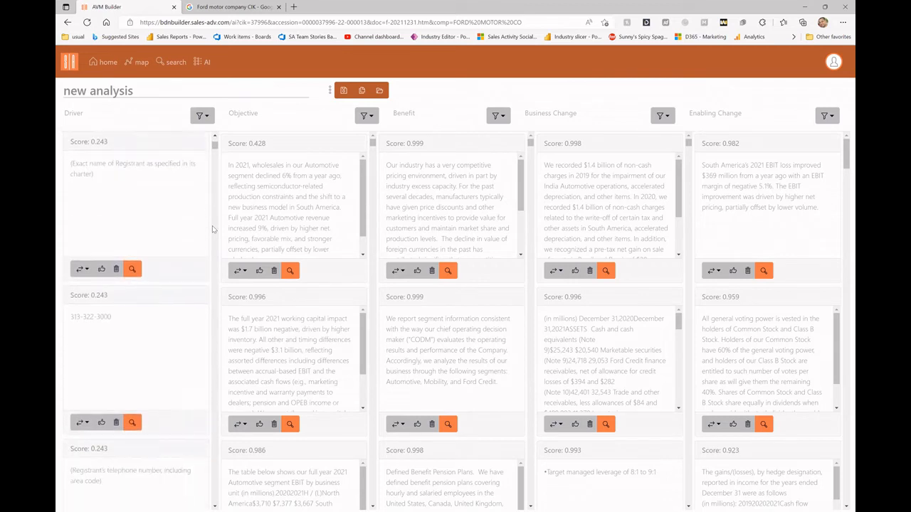
scroll(212, 229, down, 6)
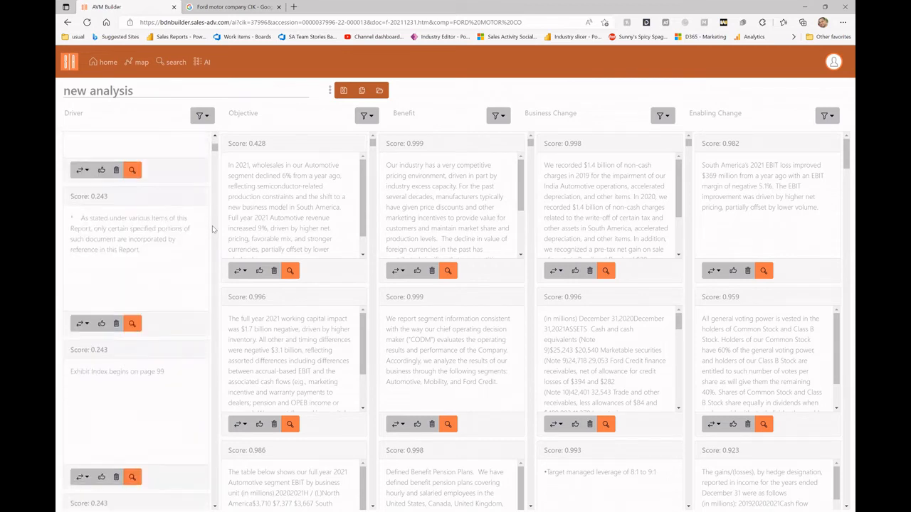
scroll(212, 229, down, 6)
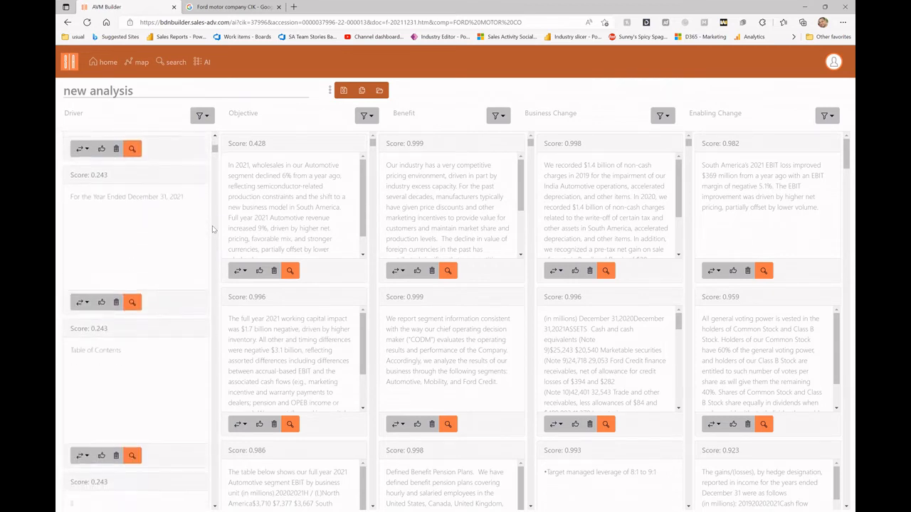
scroll(212, 229, down, 1)
scroll(212, 229, up, 2)
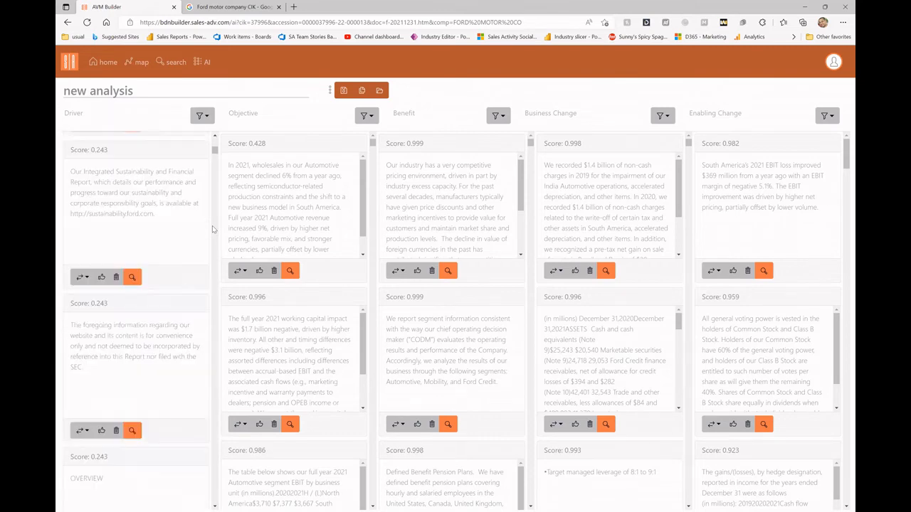
scroll(212, 229, down, 6)
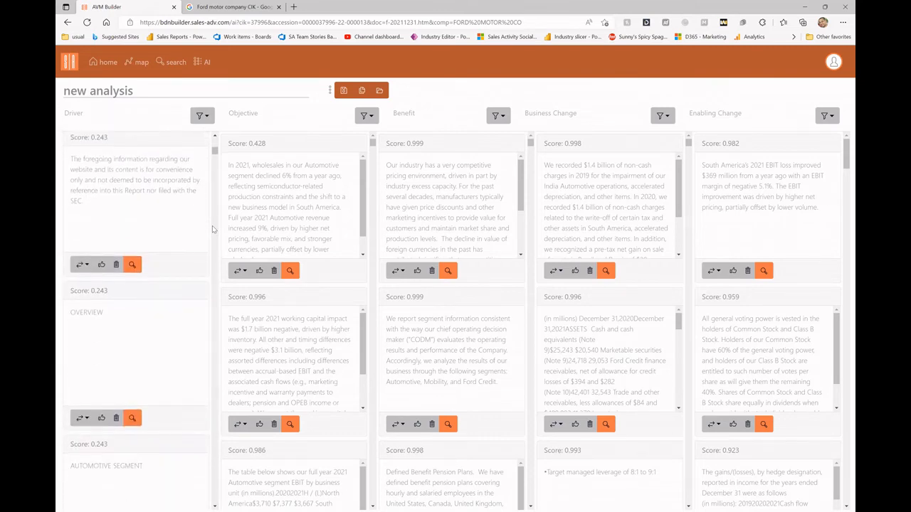
scroll(212, 229, down, 1)
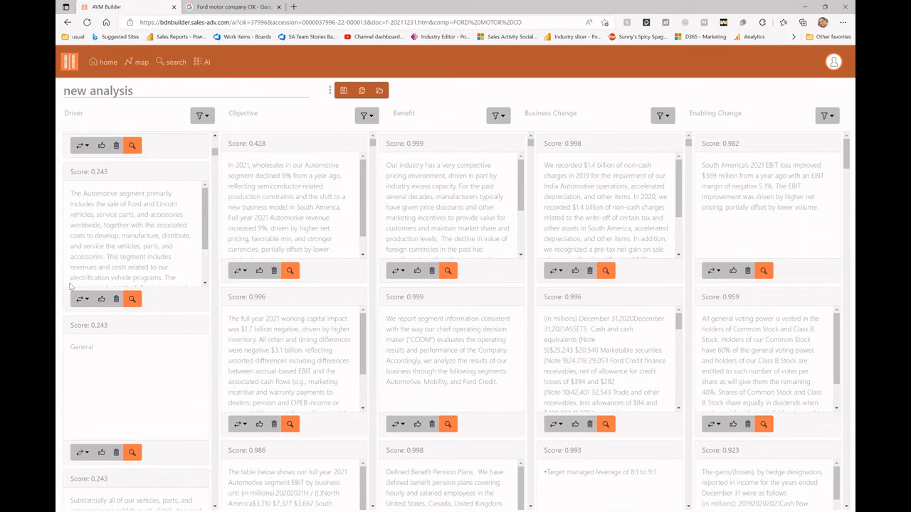
click(101, 298)
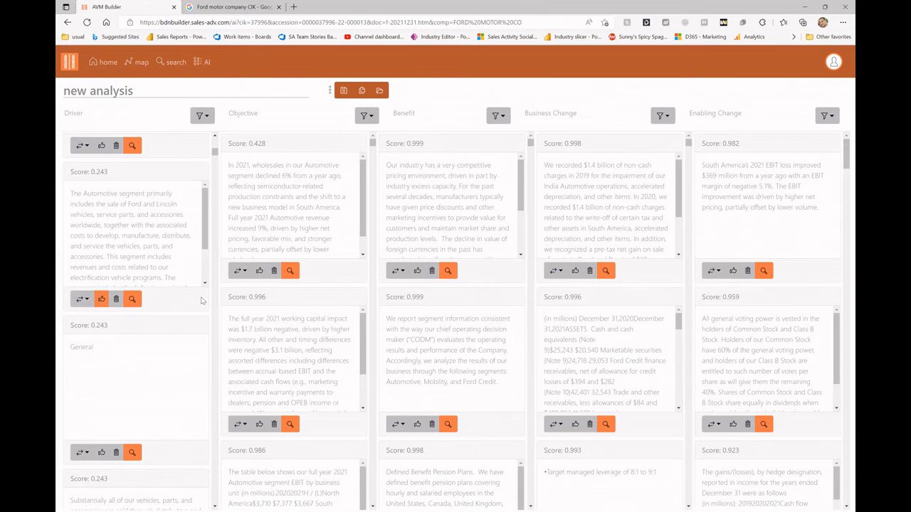
Examine the source document passage for the liked Automotive segment card, open the source view for the first Objective card, and close it.
click(132, 299)
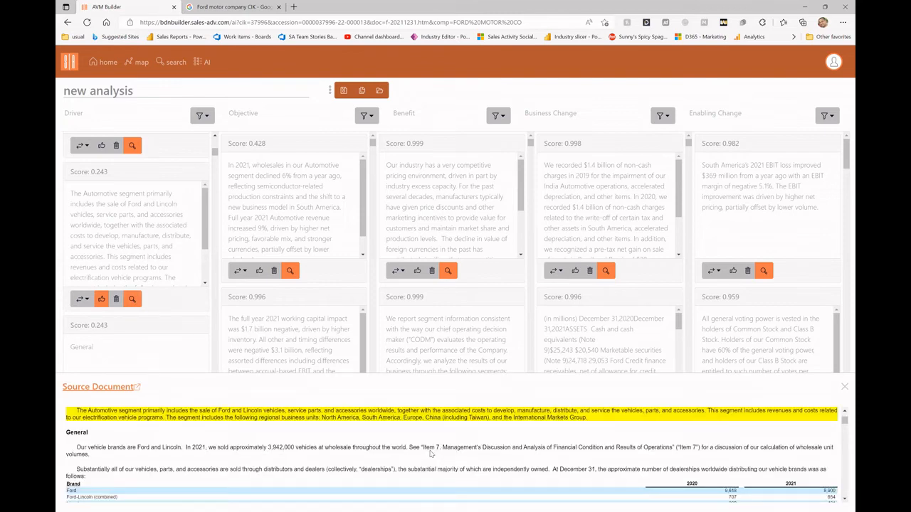
scroll(210, 411, up, 1)
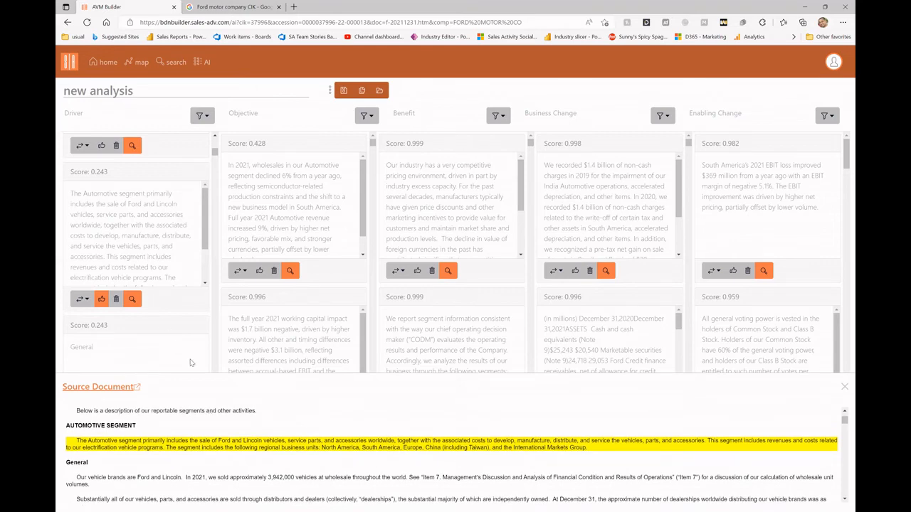
click(134, 299)
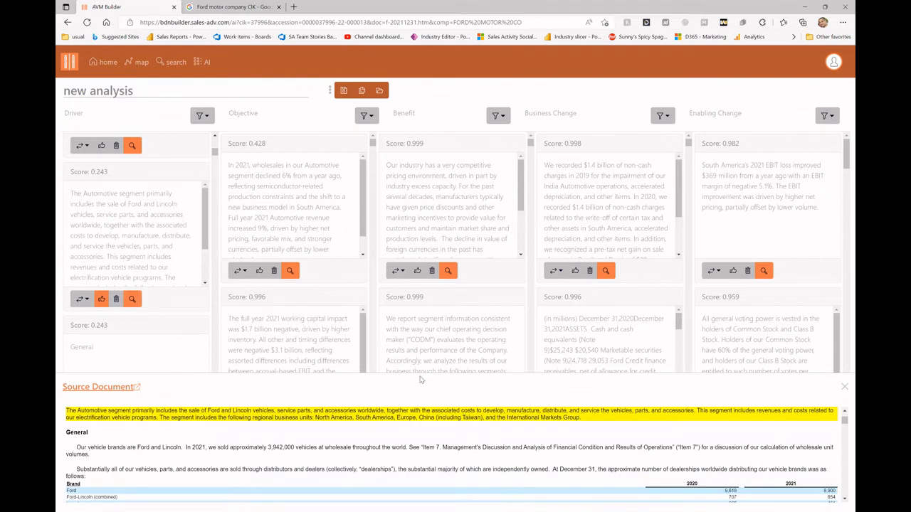
click(844, 389)
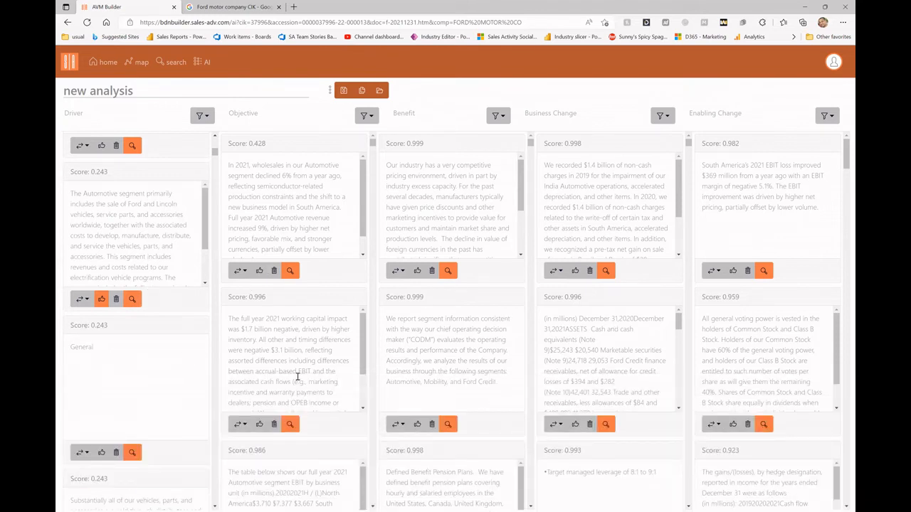
click(290, 272)
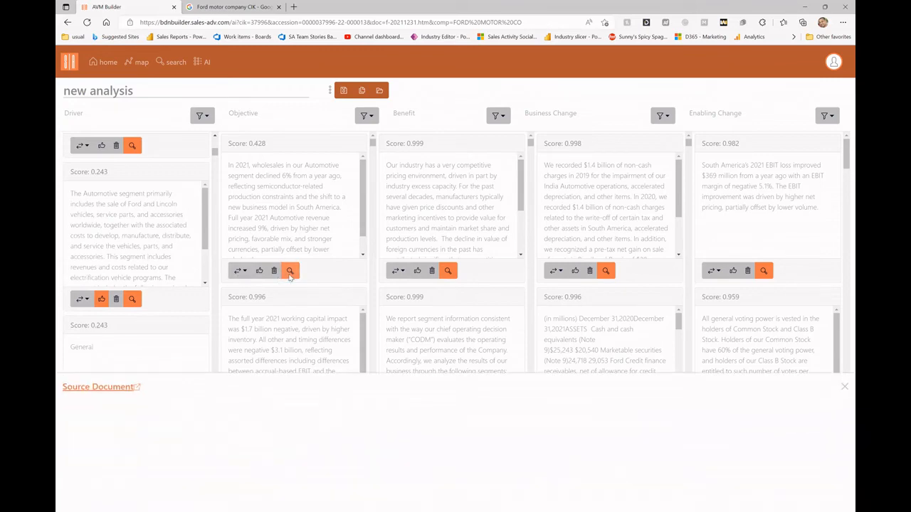
click(844, 388)
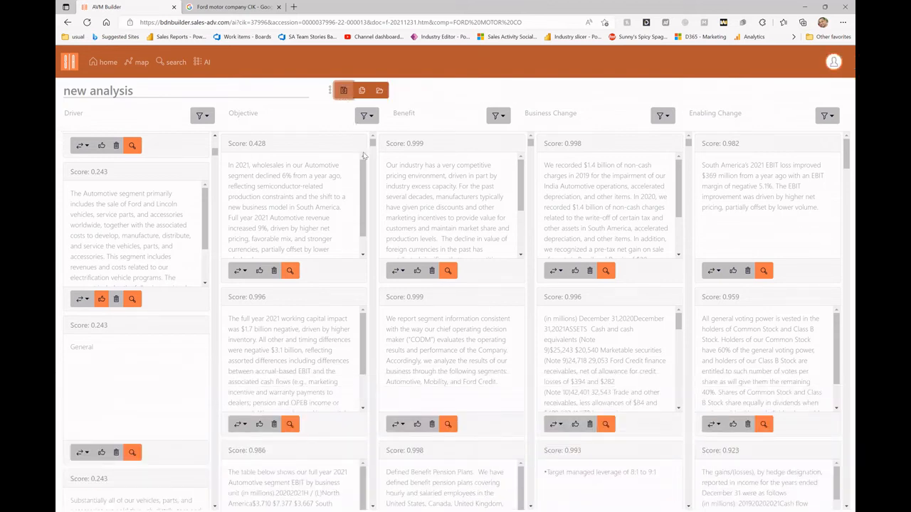
Name the analysis Ford V3 and save it.
click(223, 86)
text(Fo)
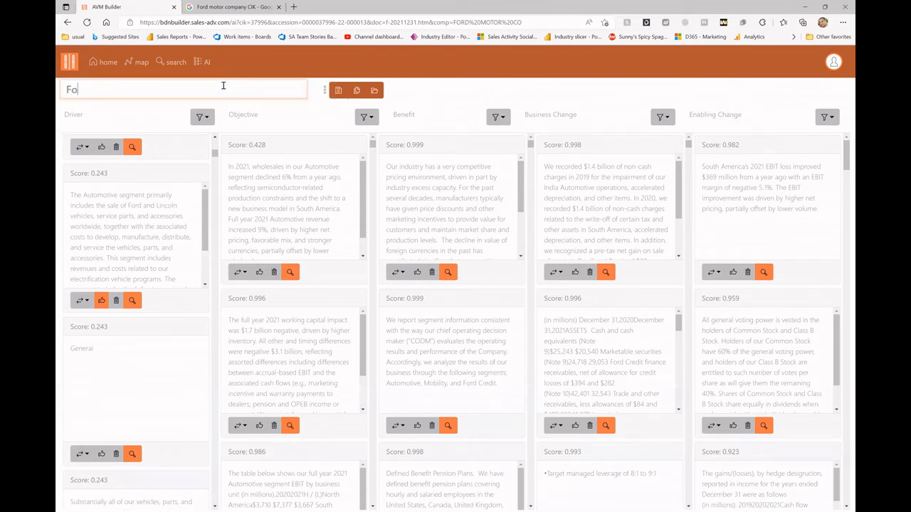
text(rd V3)
click(338, 92)
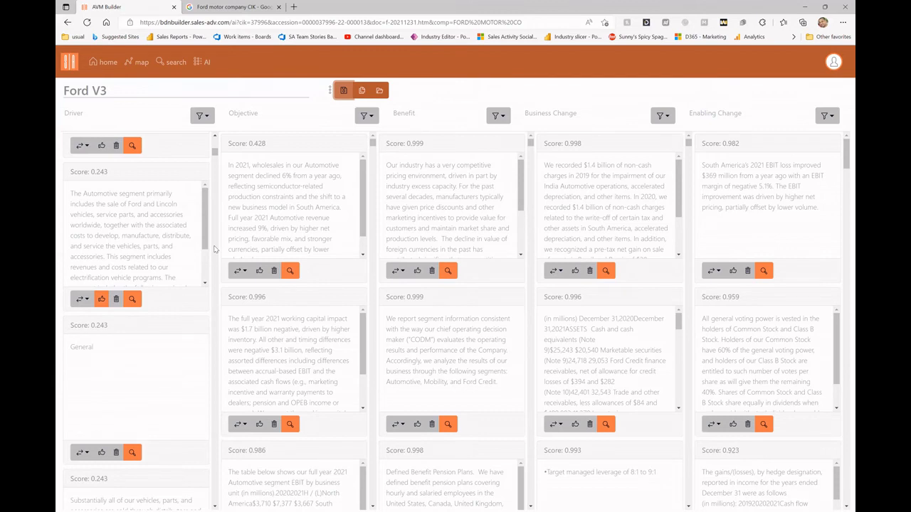
Open the saved Ford Motor Company map and load the AI-generated insights from the last listed "new analysis" into it.
click(141, 70)
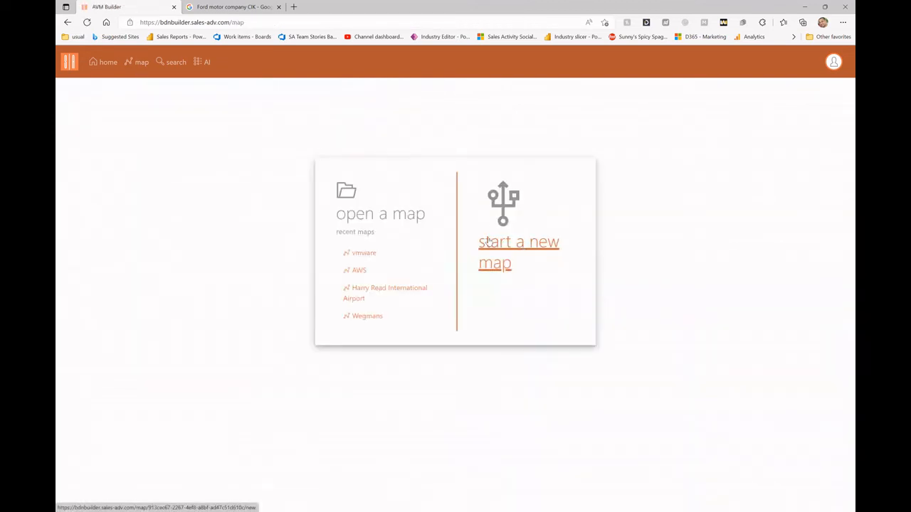
click(487, 242)
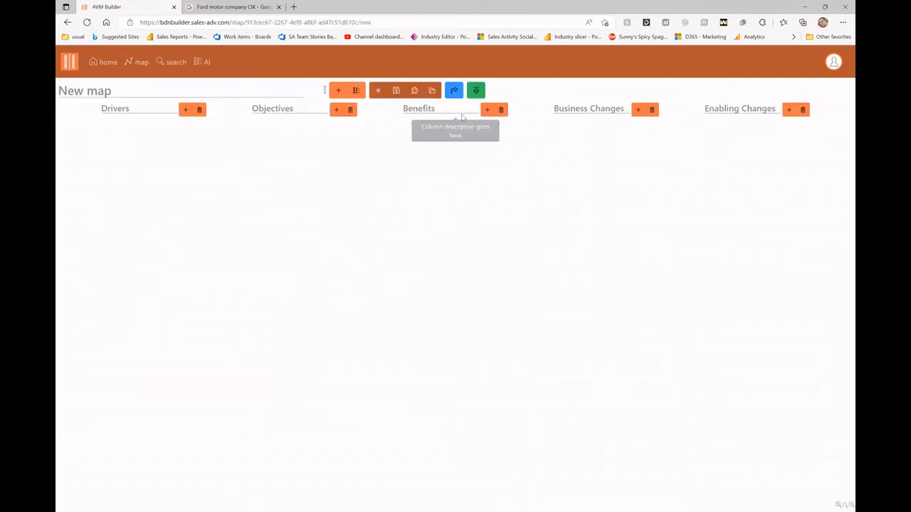
click(432, 91)
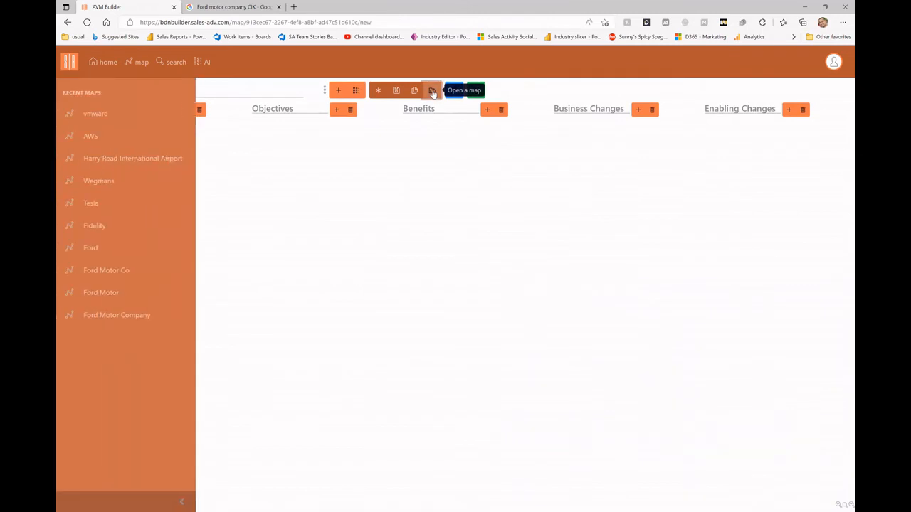
click(118, 320)
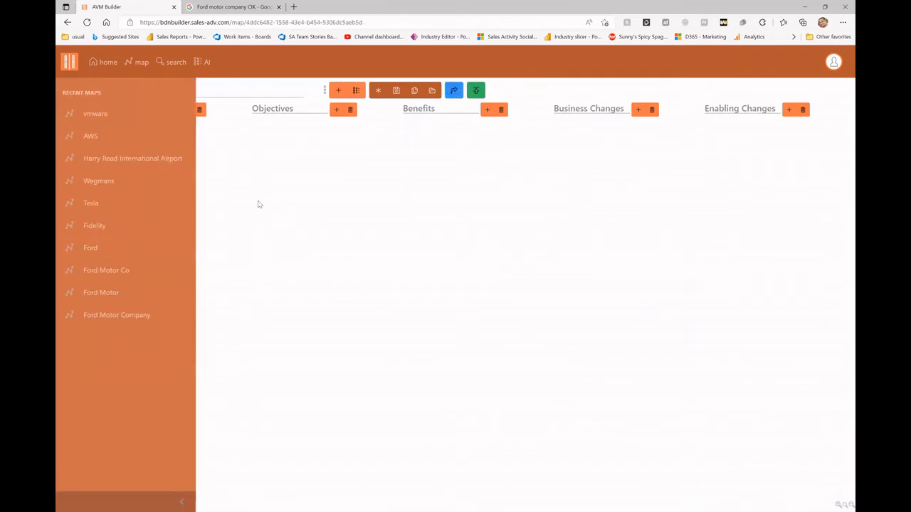
click(356, 91)
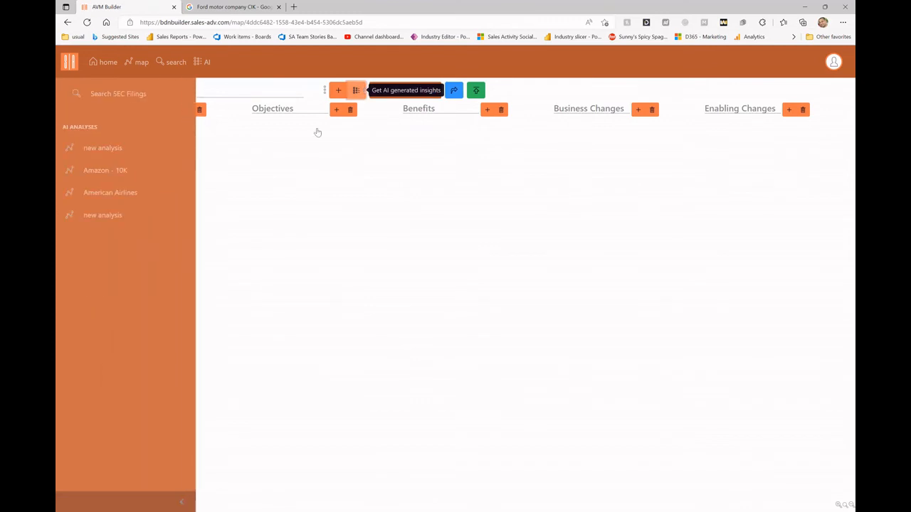
click(102, 216)
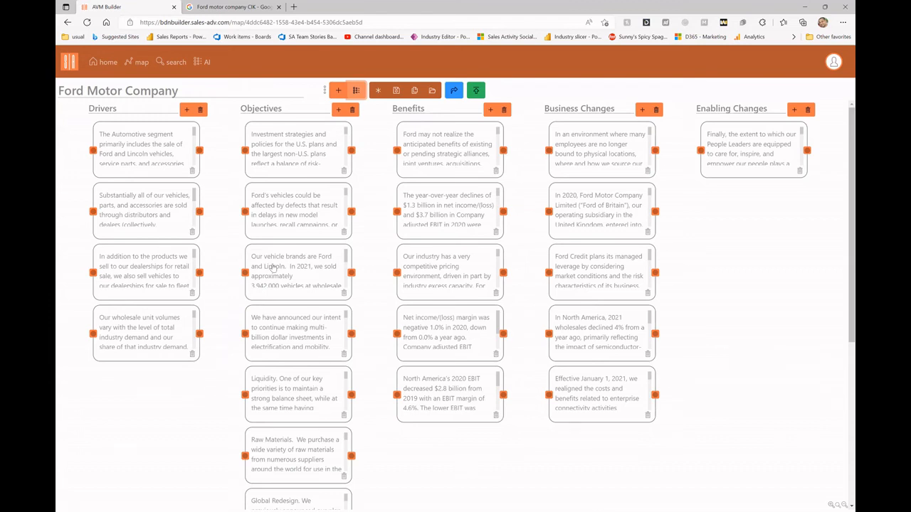
Link in sequence the Automotive segment driver, investment strategies objective, year-over-year declines benefit, physical locations business change and People Leaders enabling change.
drag(200, 149, 245, 149)
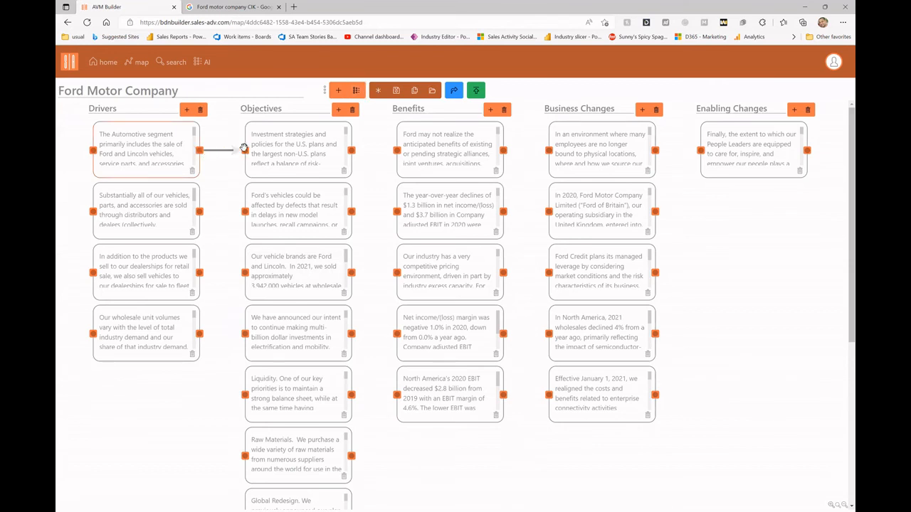
drag(364, 167, 396, 211)
drag(509, 212, 547, 150)
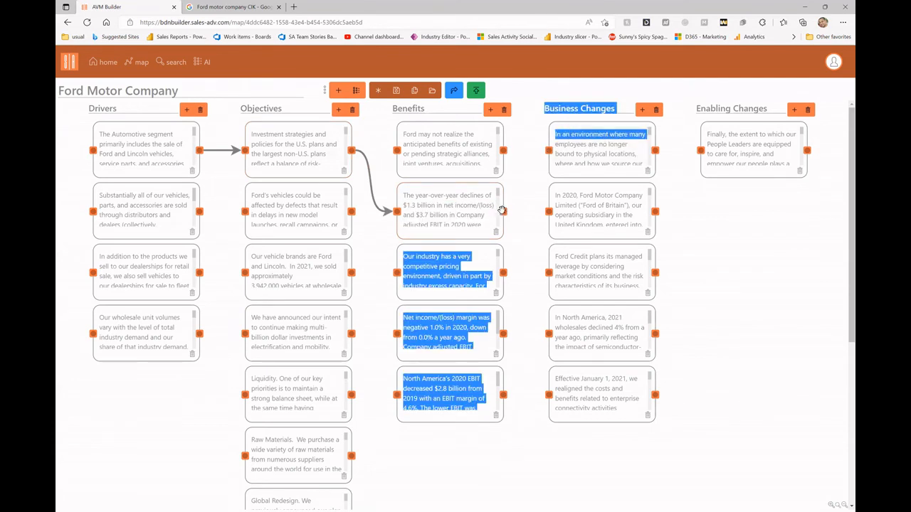
drag(503, 211, 548, 150)
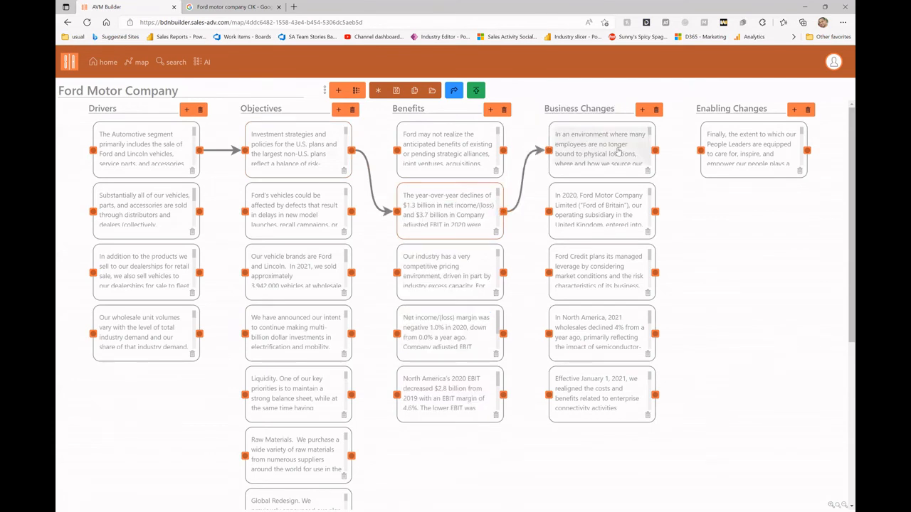
drag(655, 150, 700, 151)
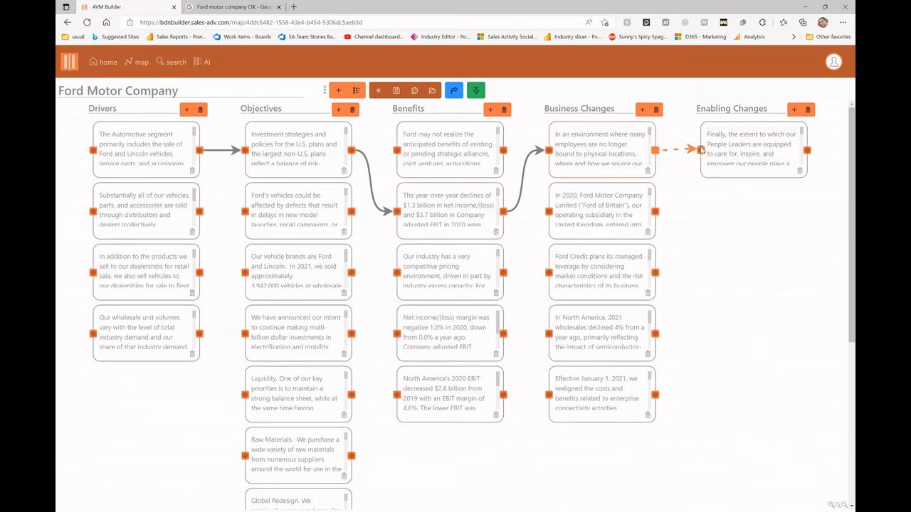
Add a column named Offerings with a Hiring Platform card, and link the People Leaders enabling change to it.
click(340, 90)
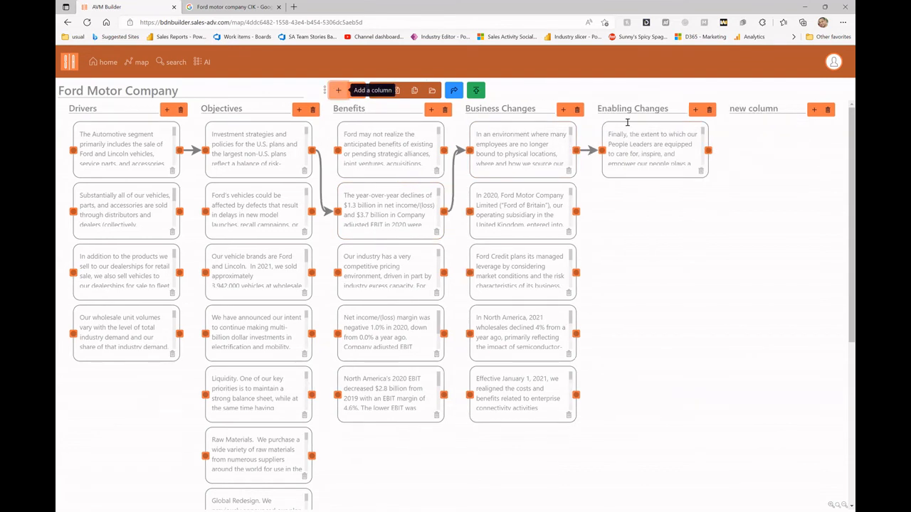
click(771, 104)
text(Offerings)
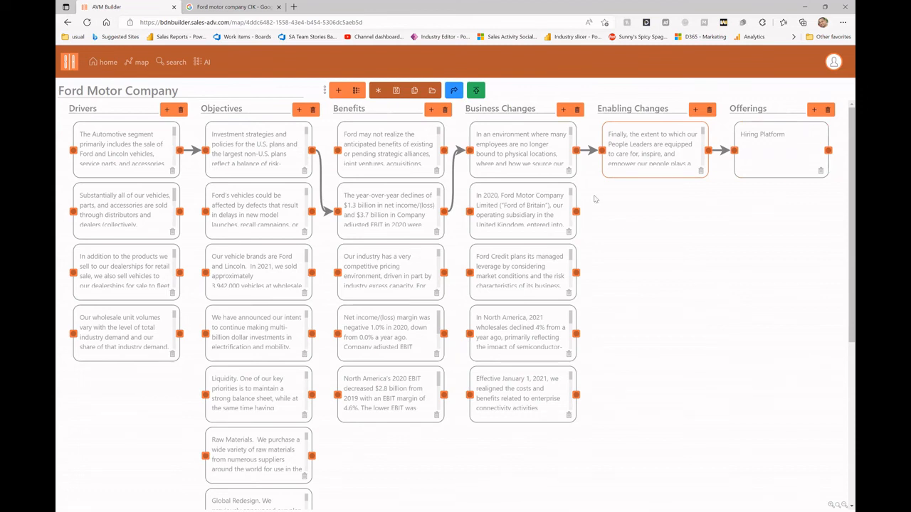
Examine the map's sharing options for team members, external email addresses and a message, and close them without sharing.
click(454, 90)
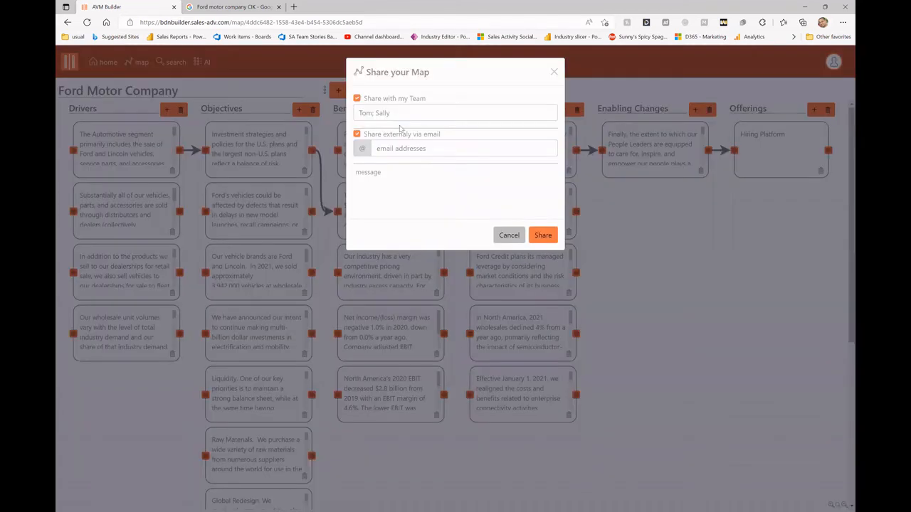
click(384, 113)
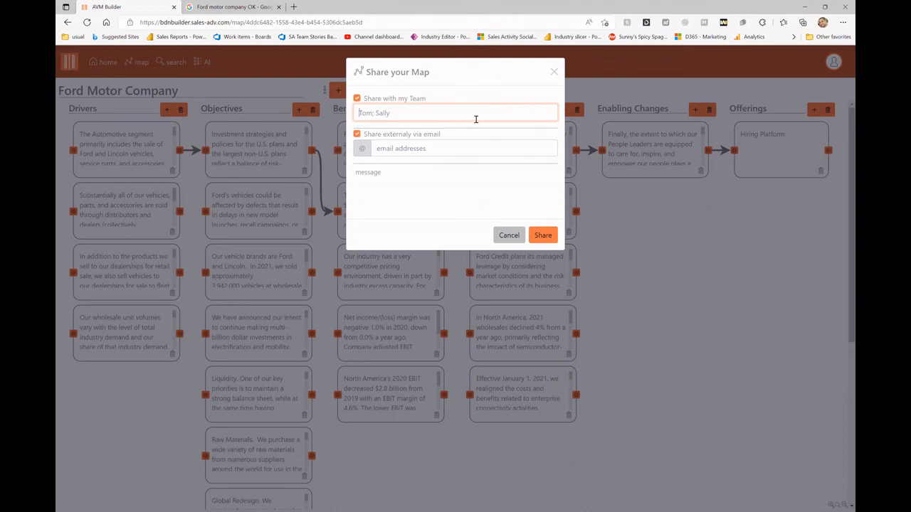
click(461, 148)
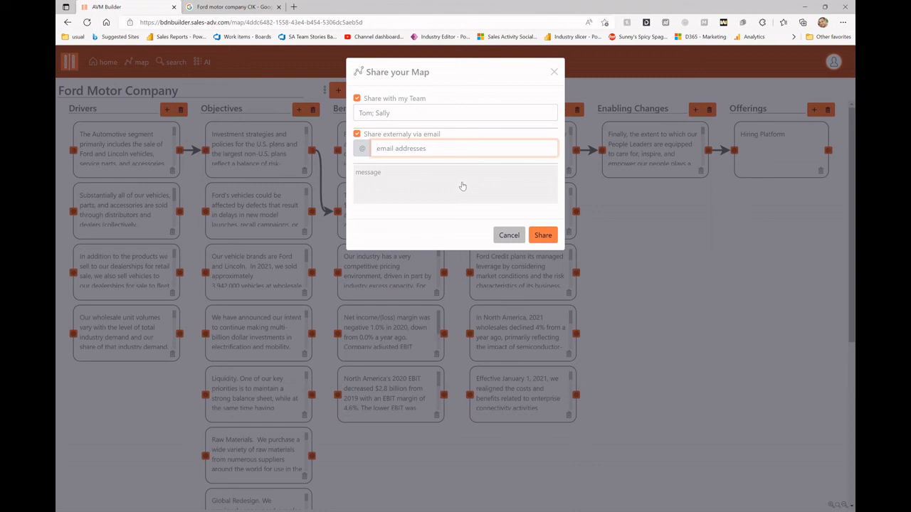
click(500, 234)
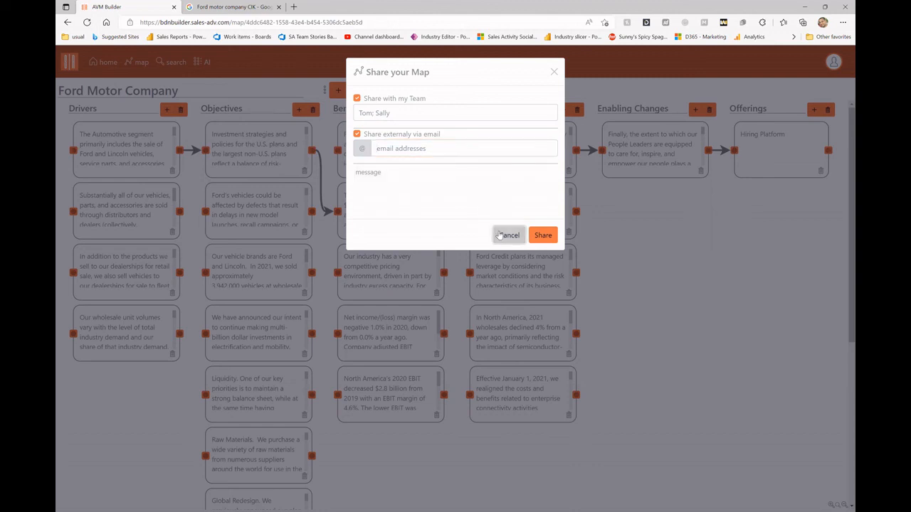